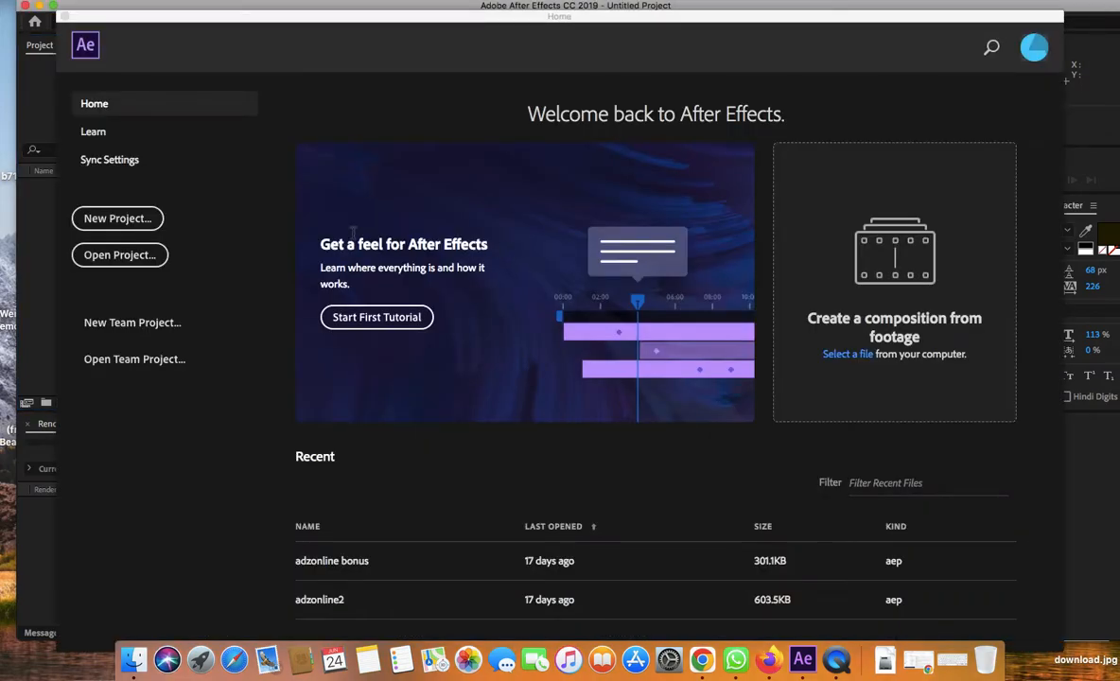
# - Start a new project and begin a new composition named mnann22
pyautogui.click(121, 223)
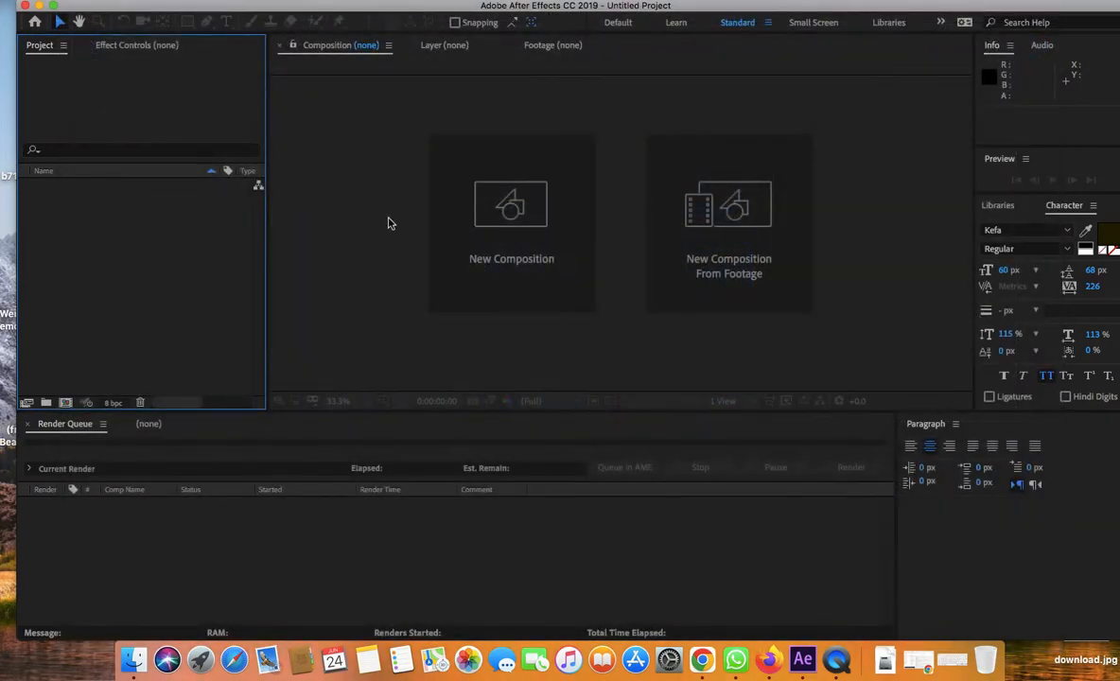
pyautogui.click(496, 233)
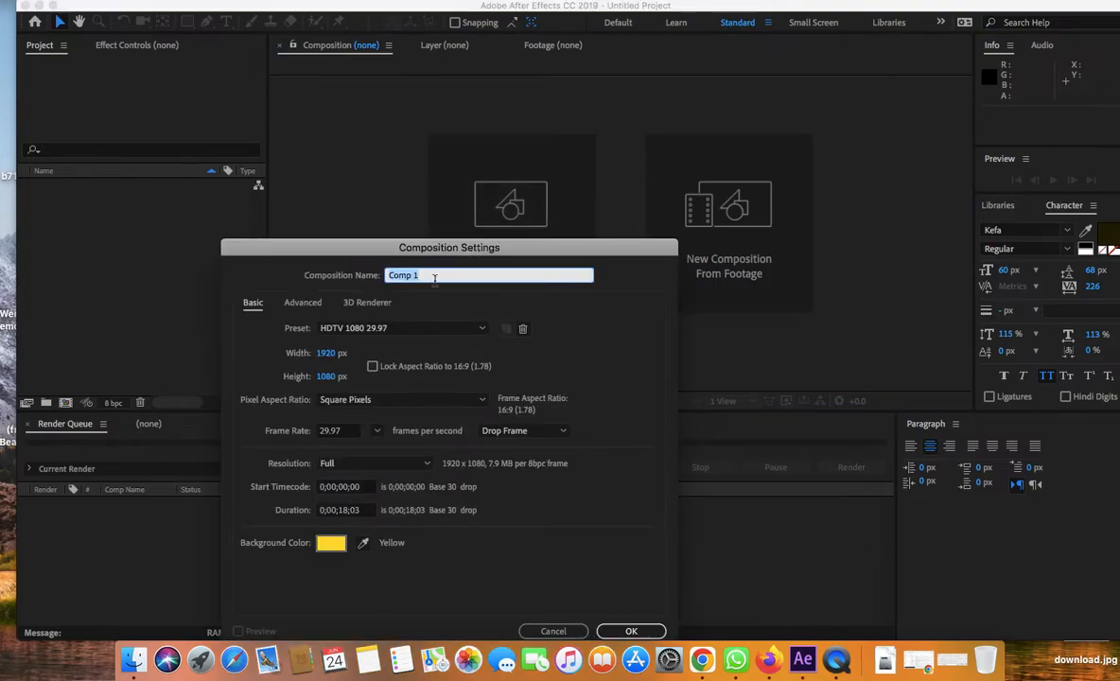
pyautogui.press('BackSpace')
# - Examine the composition's available presets, its Advanced settings and the 3D renderer choices
pyautogui.click(480, 331)
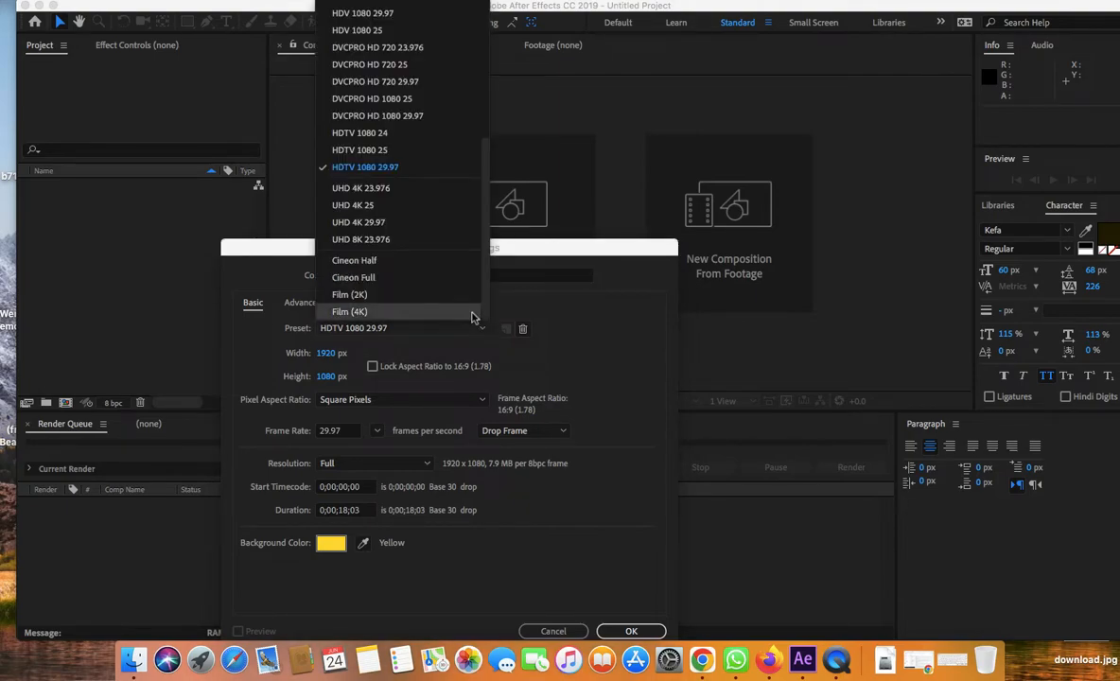
pyautogui.scroll(5, 483, 265)
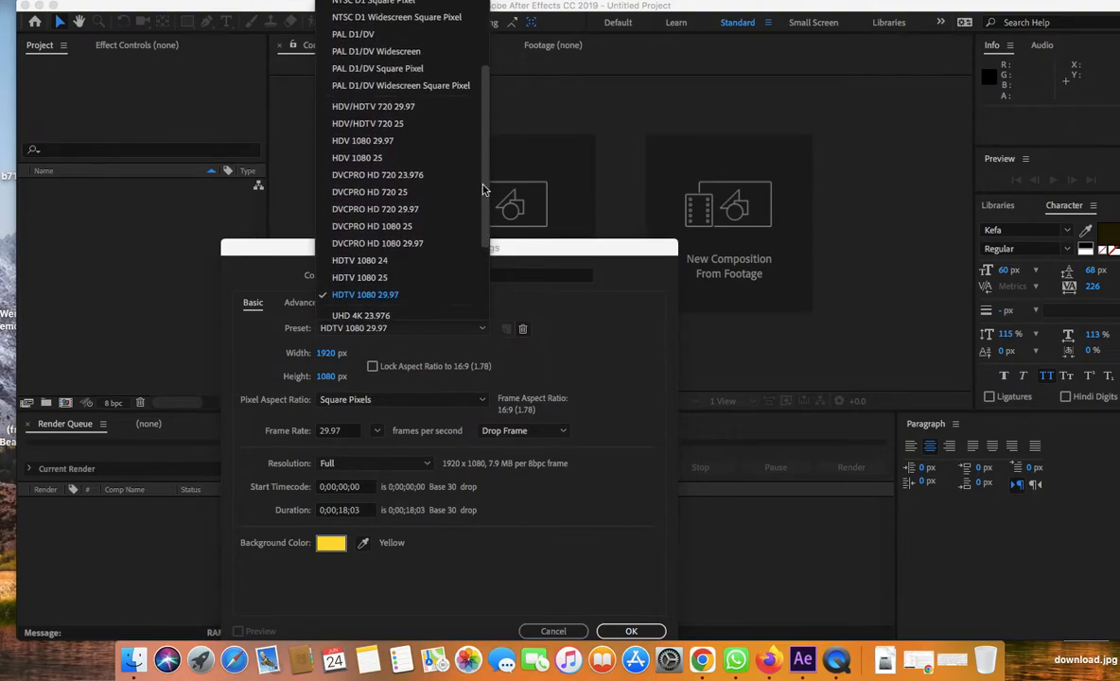
pyautogui.click(486, 328)
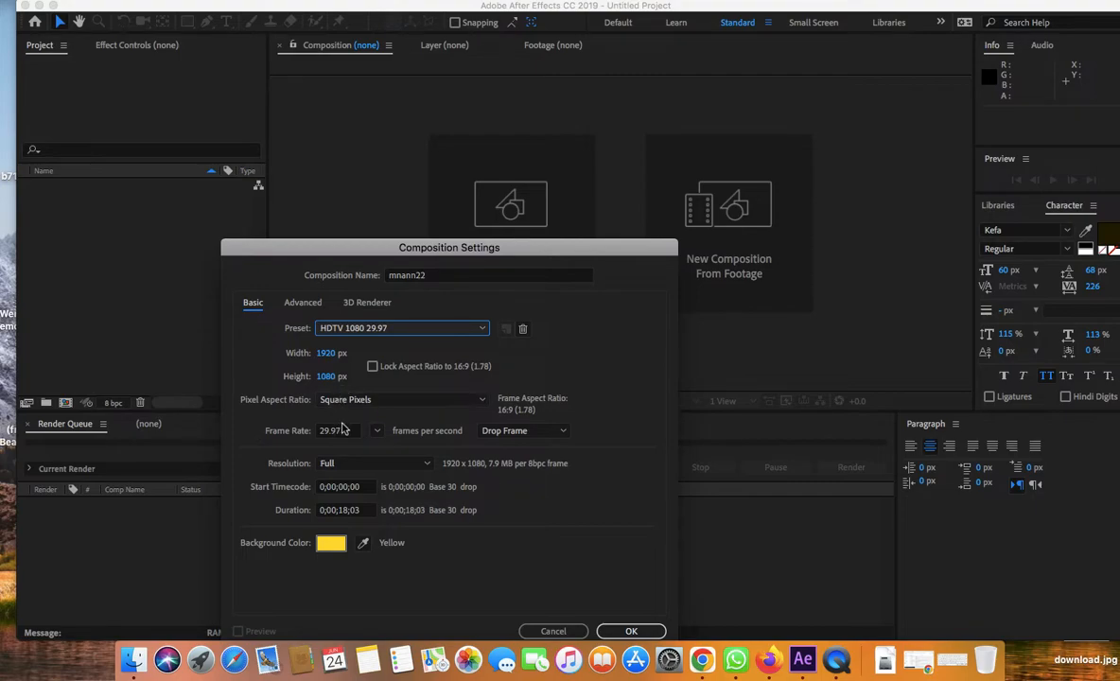
pyautogui.click(305, 303)
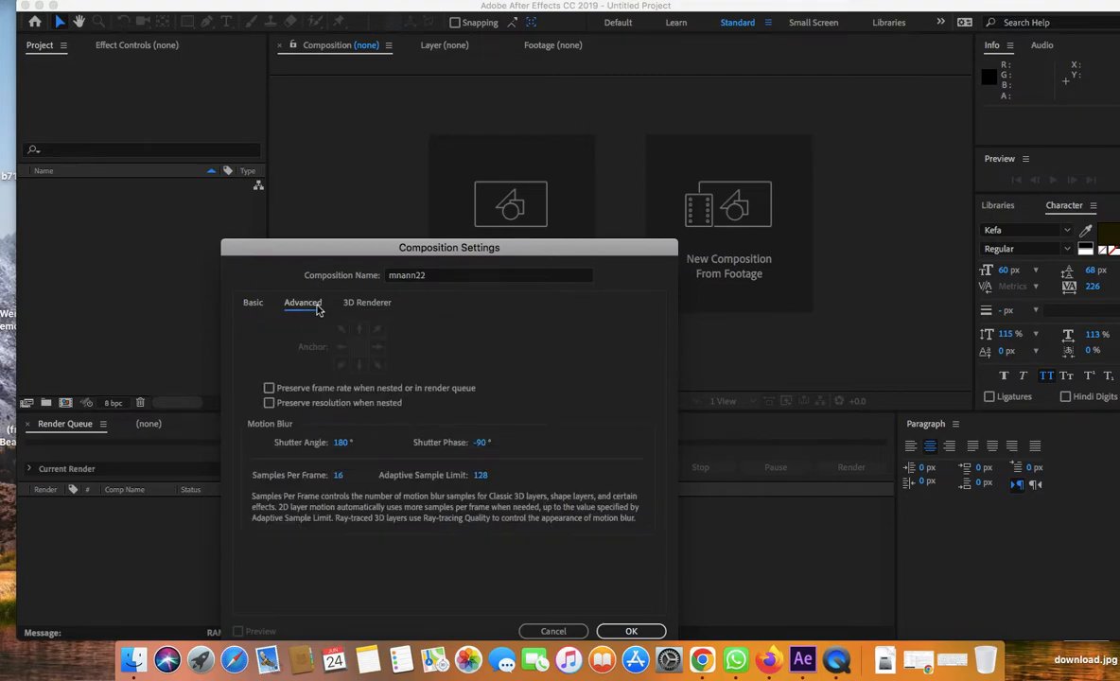
pyautogui.click(357, 306)
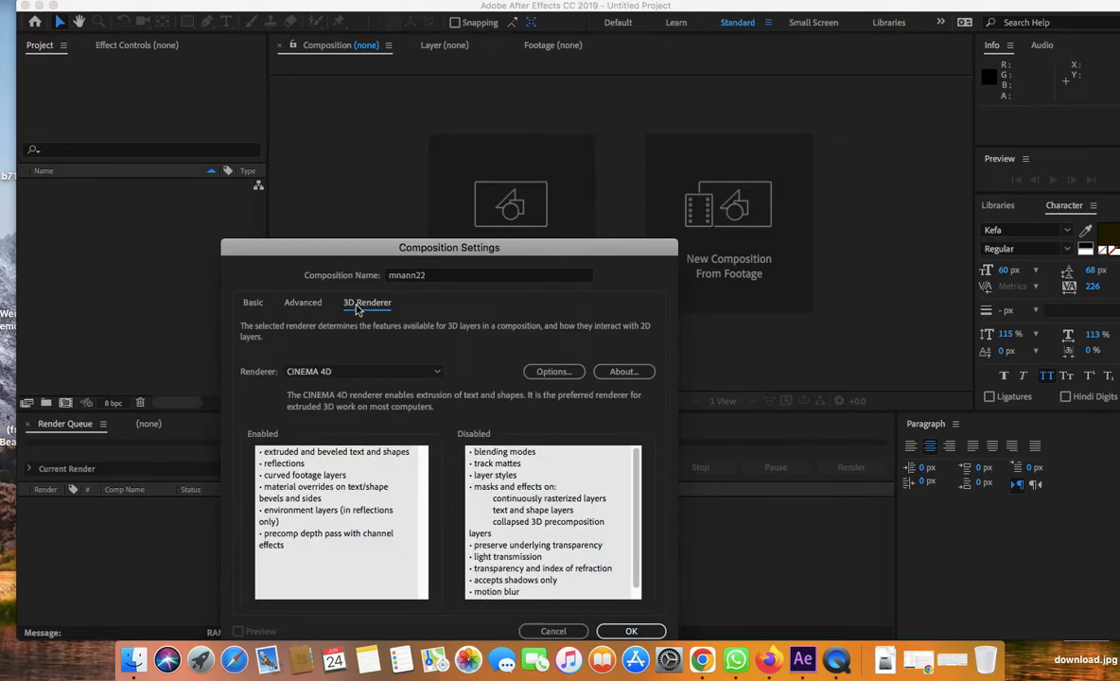
pyautogui.click(437, 374)
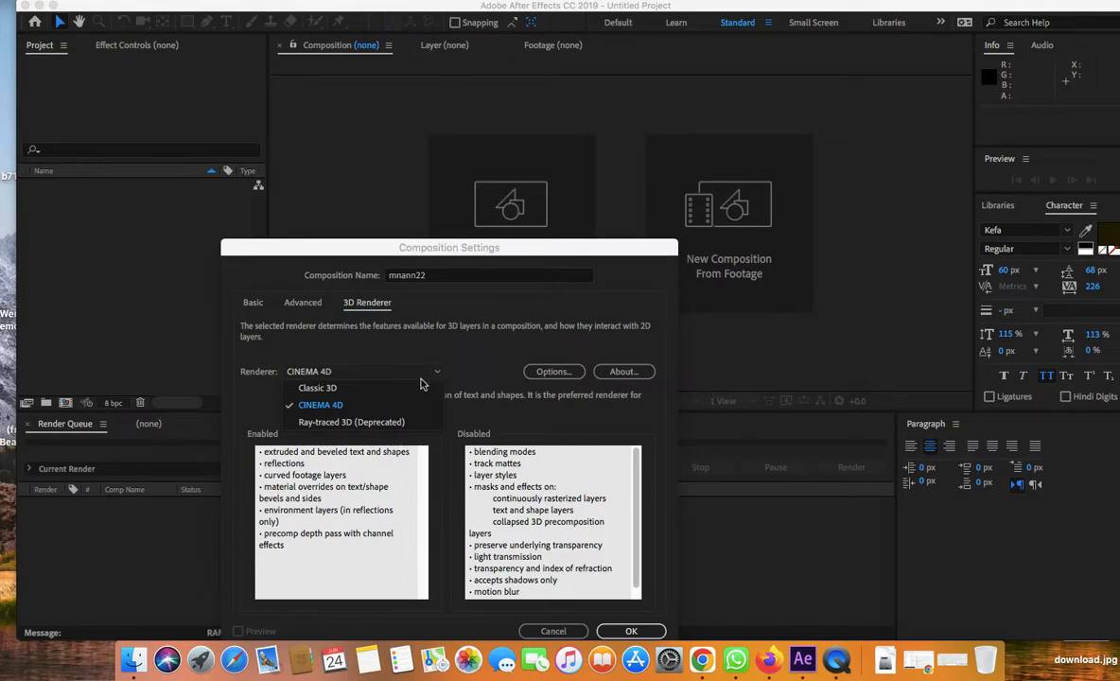
pyautogui.click(440, 375)
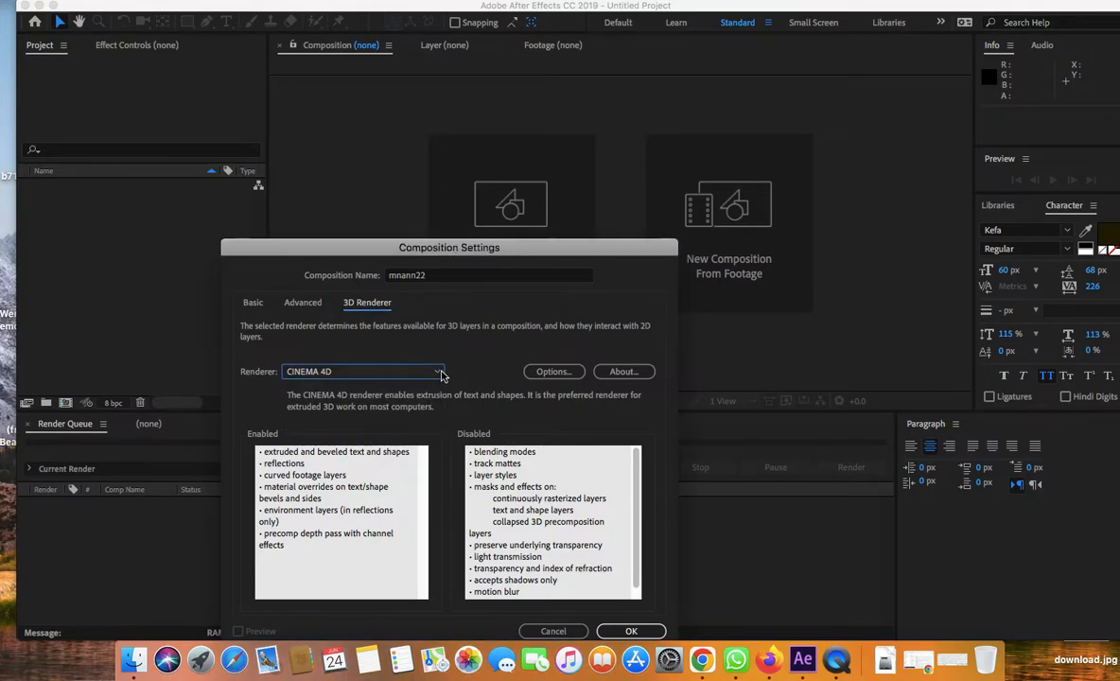
pyautogui.click(258, 306)
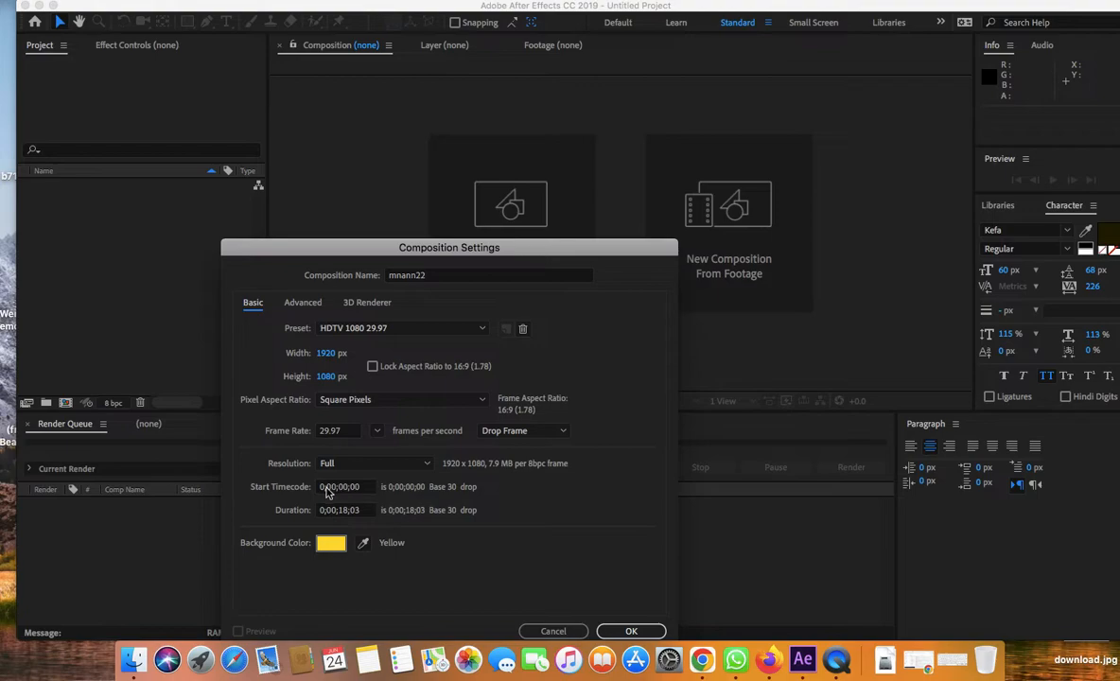
# - Set the composition's background color to dark gray 55544F and create the composition
pyautogui.click(337, 550)
pyautogui.click(401, 497)
pyautogui.click(406, 536)
pyautogui.click(402, 560)
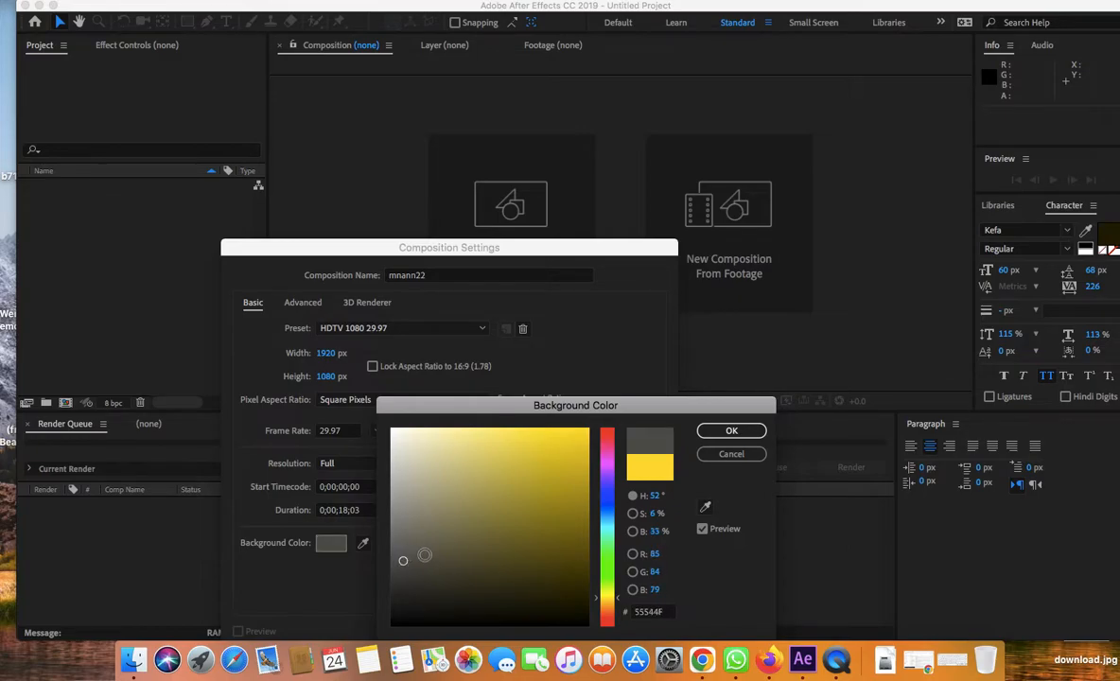
pyautogui.click(729, 432)
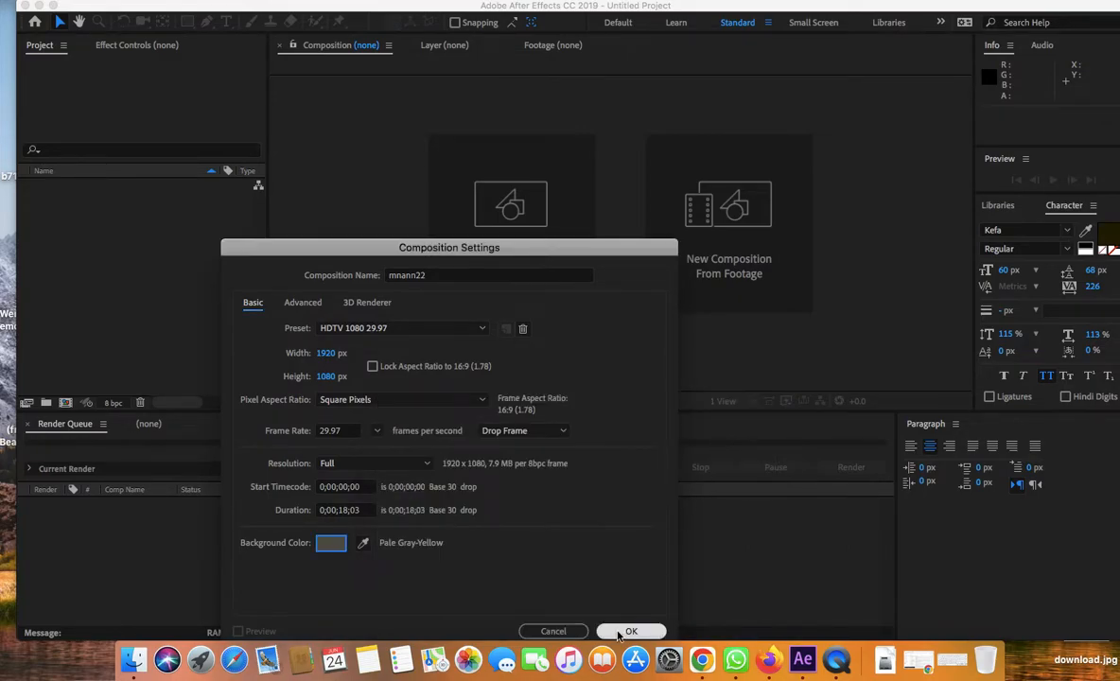
pyautogui.click(628, 632)
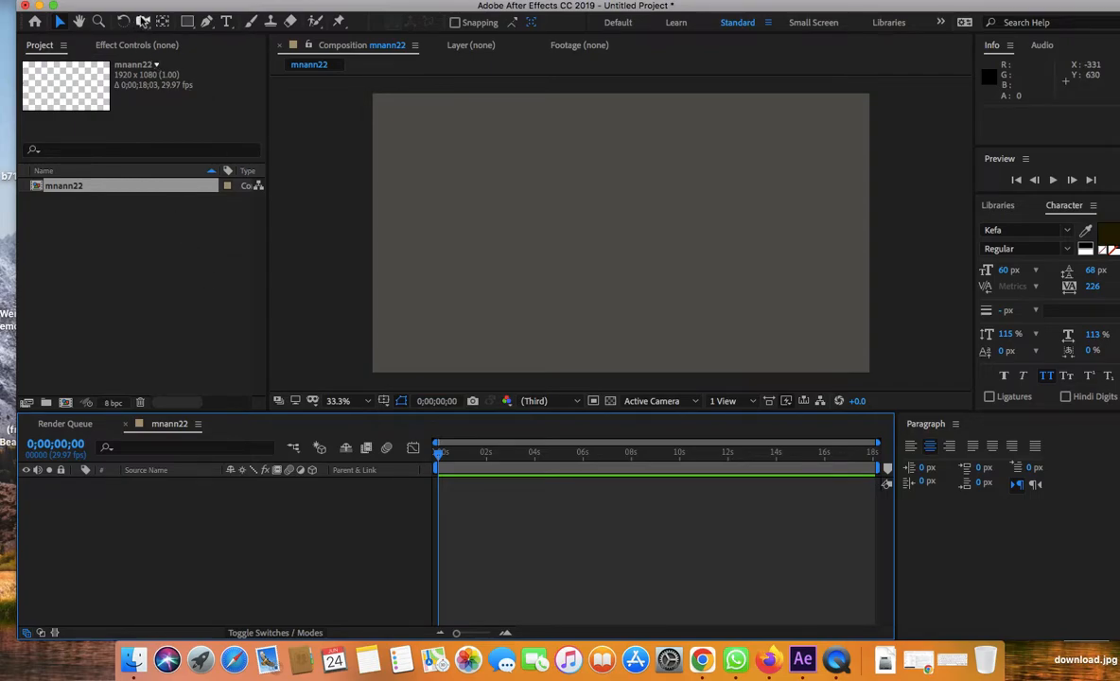
# - Import Wendy_logo_222-removebg-preview.png from the desktop into the project
pyautogui.moveTo(160, 9); pyautogui.dragTo(264, 2)
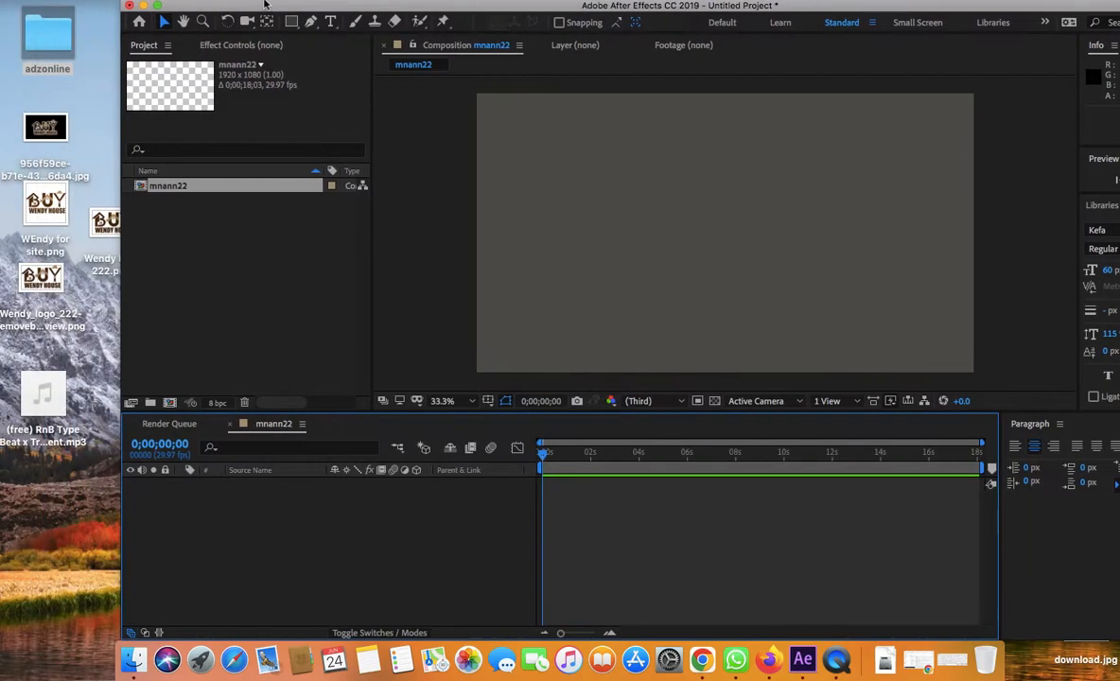
pyautogui.moveTo(46, 269); pyautogui.dragTo(205, 267)
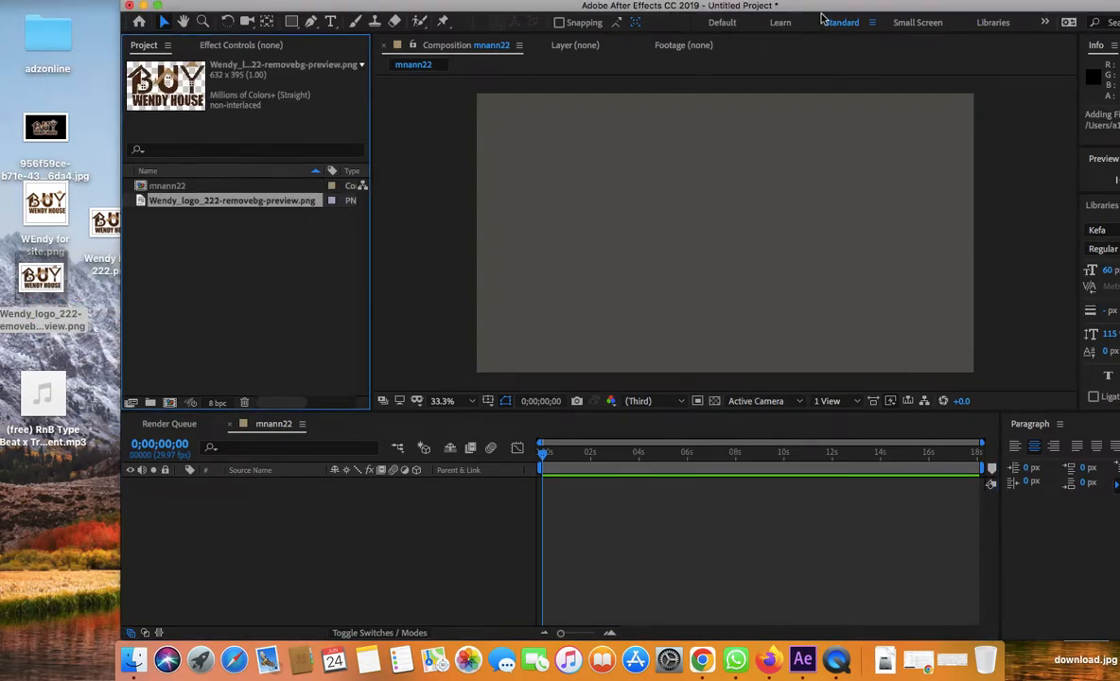
pyautogui.moveTo(823, 11); pyautogui.dragTo(676, 7)
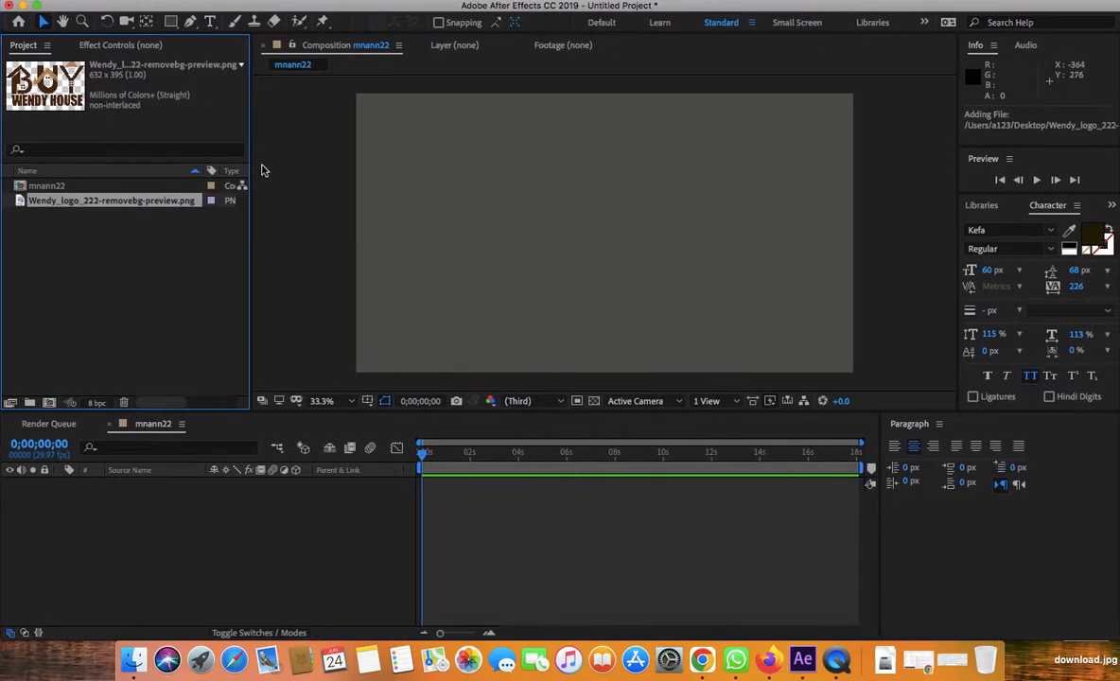
# - Add the imported Wendy logo image as a layer in the mnann22 timeline
pyautogui.click(86, 222)
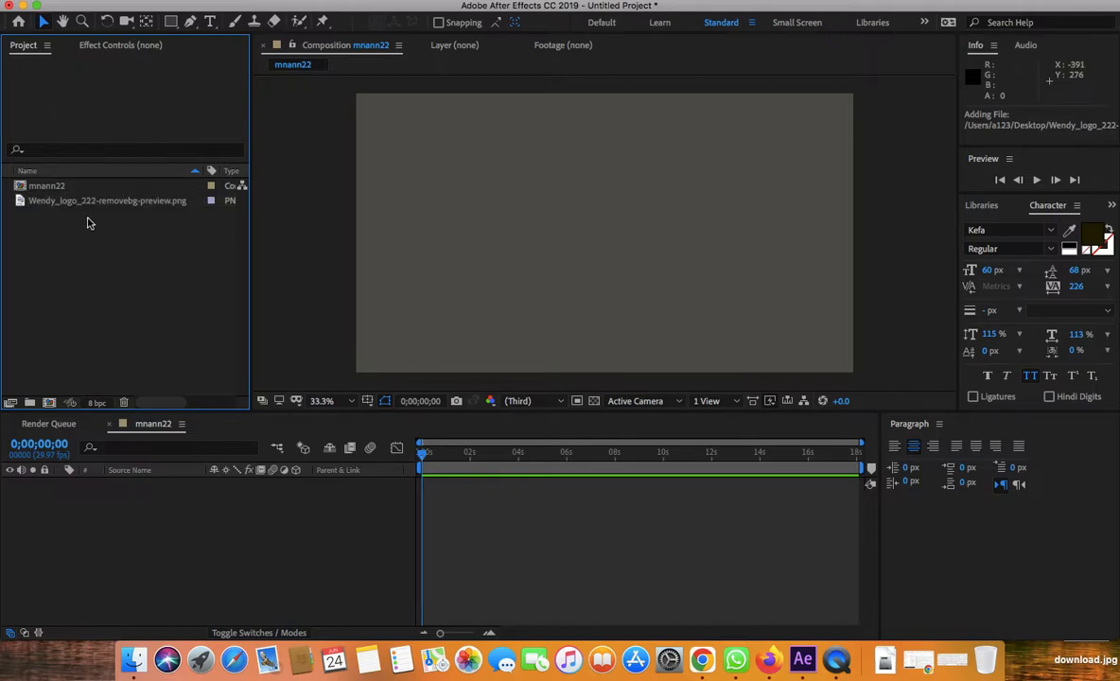
pyautogui.click(89, 204)
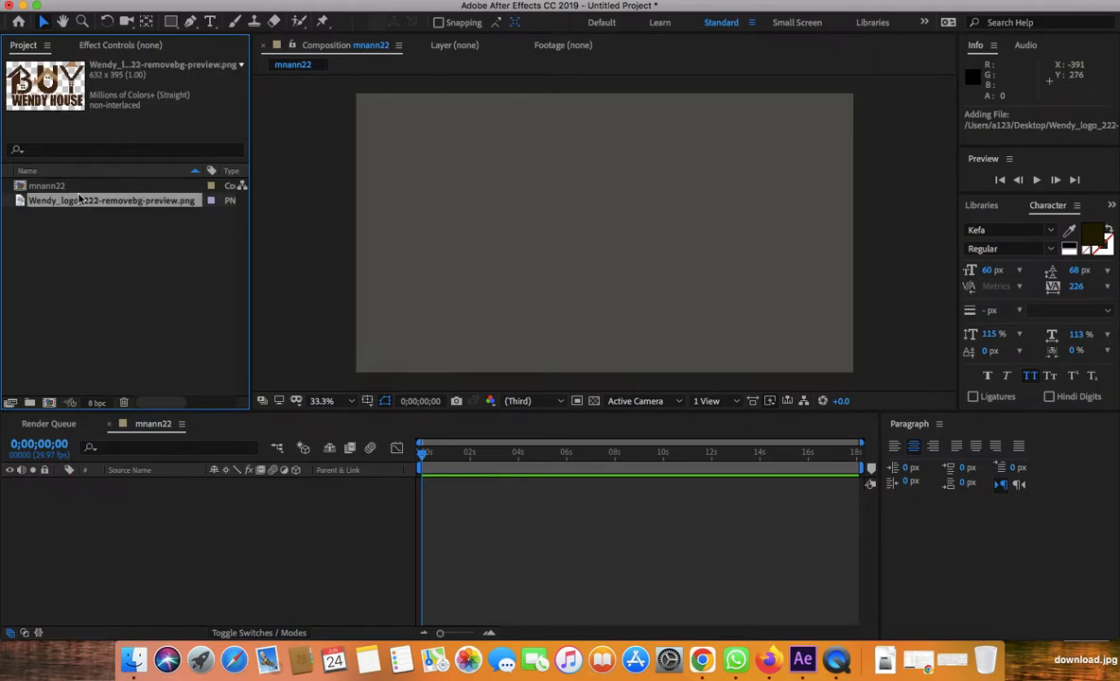
pyautogui.click(76, 189)
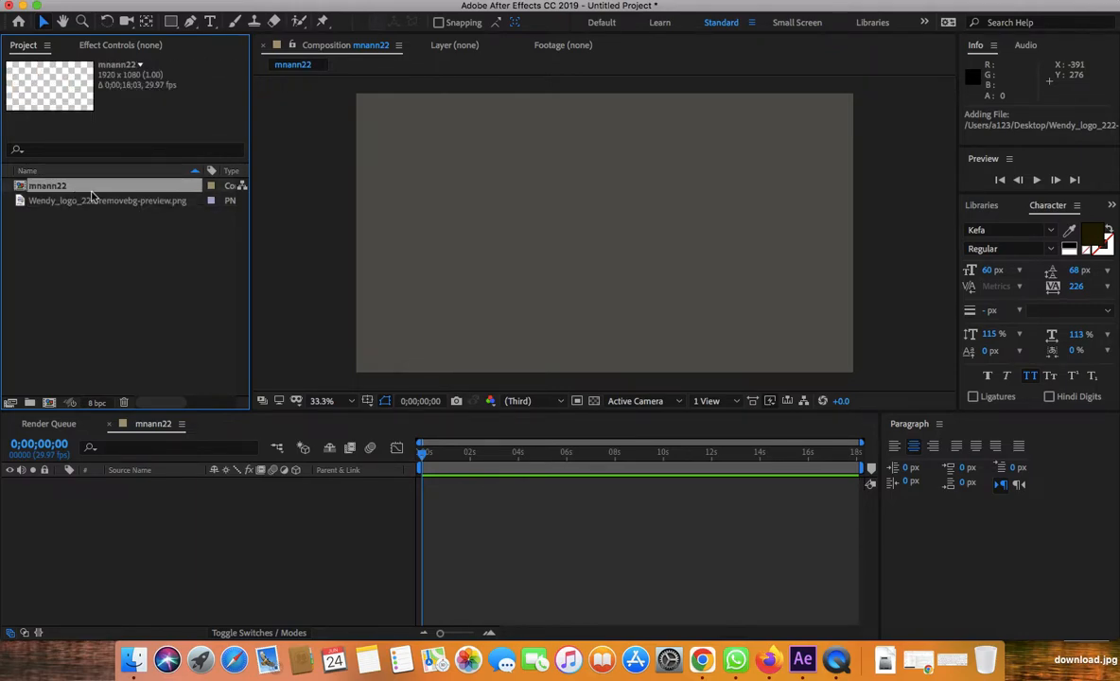
pyautogui.click(97, 203)
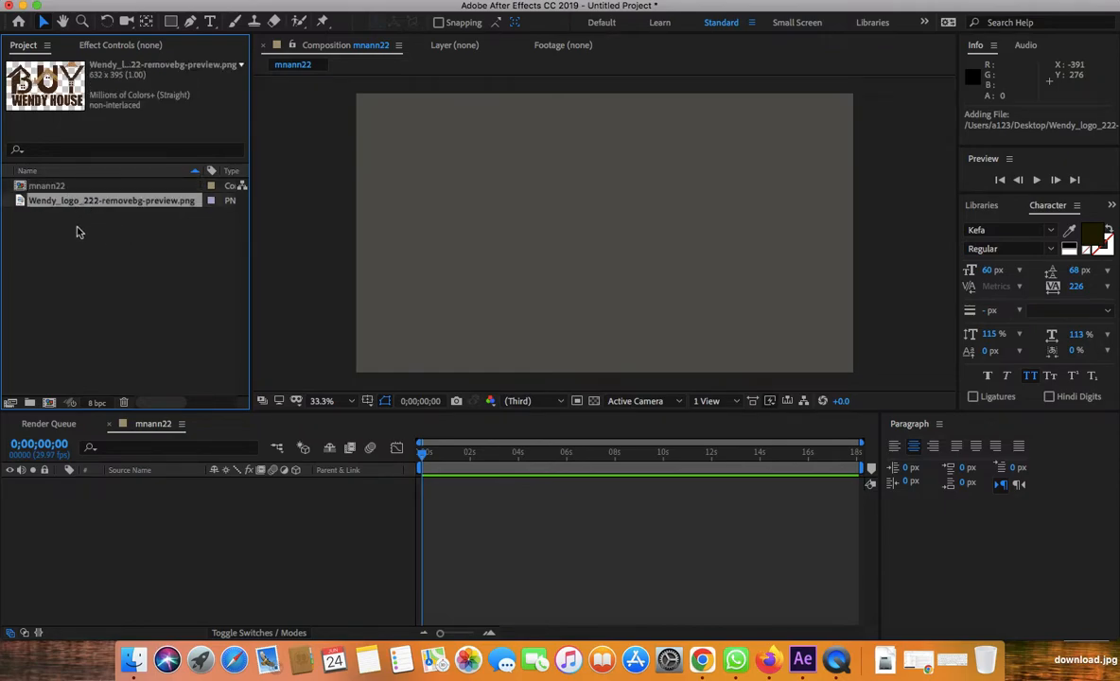
pyautogui.moveTo(110, 206); pyautogui.dragTo(166, 483)
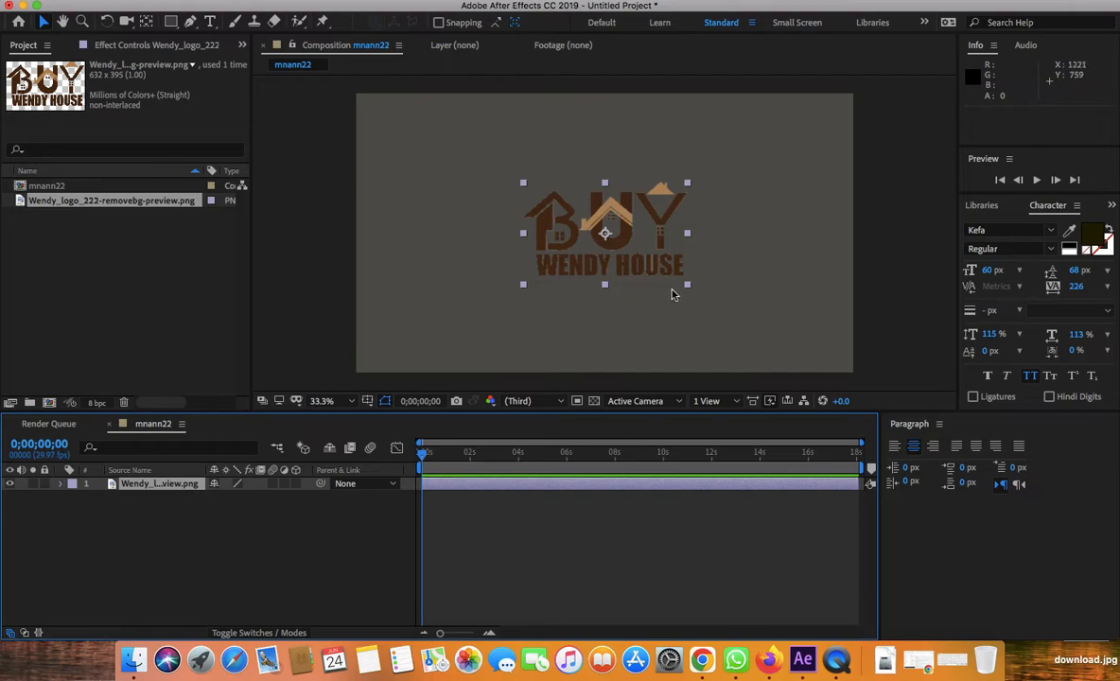
# - Expand the logo layer's Transform properties and set its anchor point to 316.0, 188.5
pyautogui.click(105, 526)
pyautogui.click(62, 488)
pyautogui.click(61, 485)
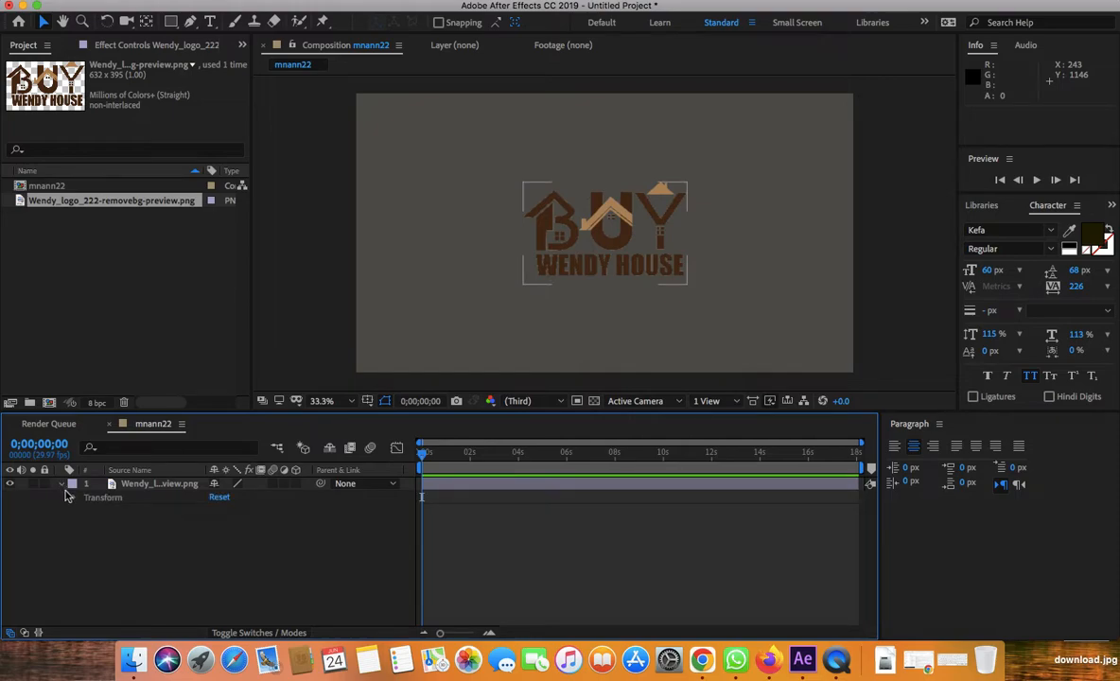
pyautogui.click(61, 486)
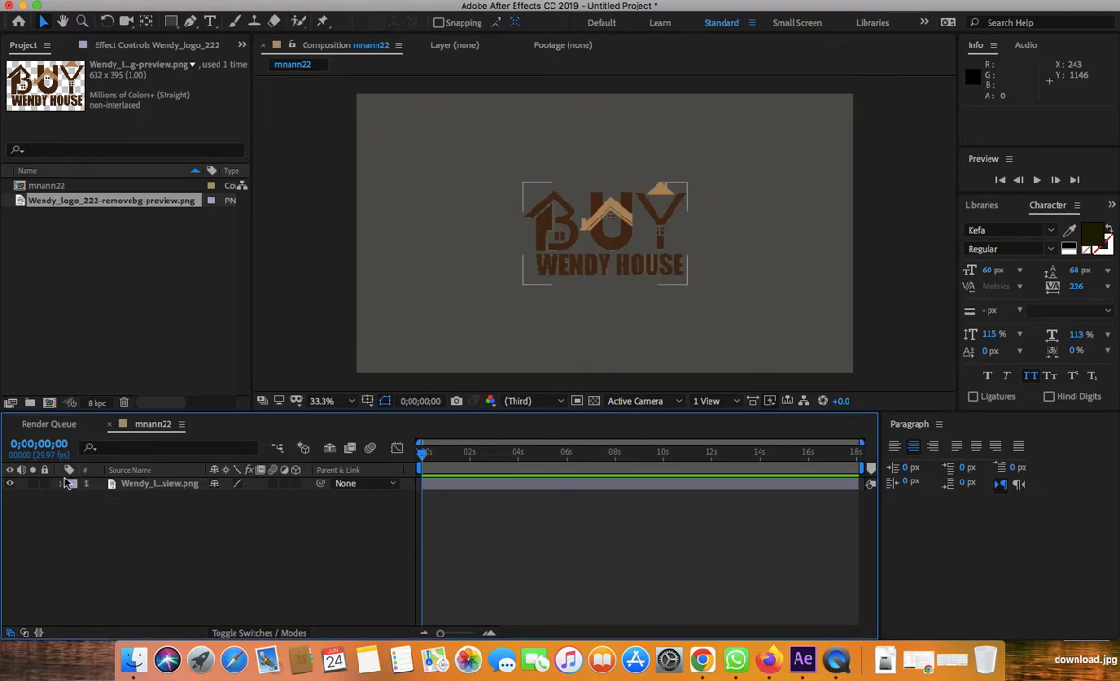
pyautogui.click(65, 496)
pyautogui.click(60, 489)
pyautogui.click(61, 485)
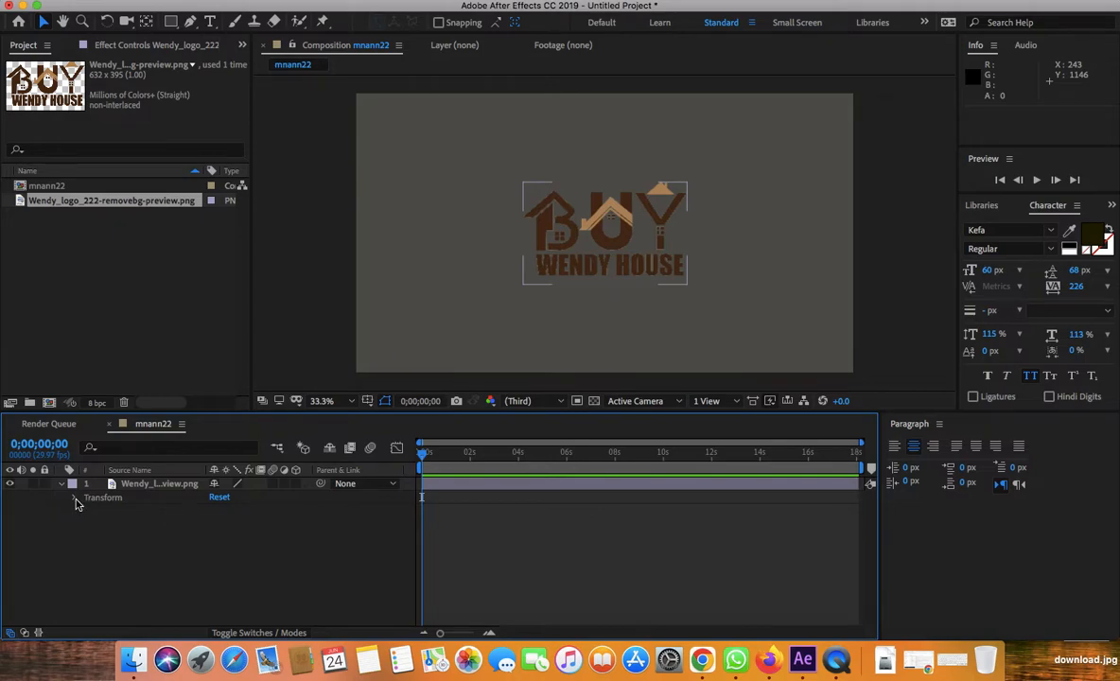
pyautogui.click(75, 498)
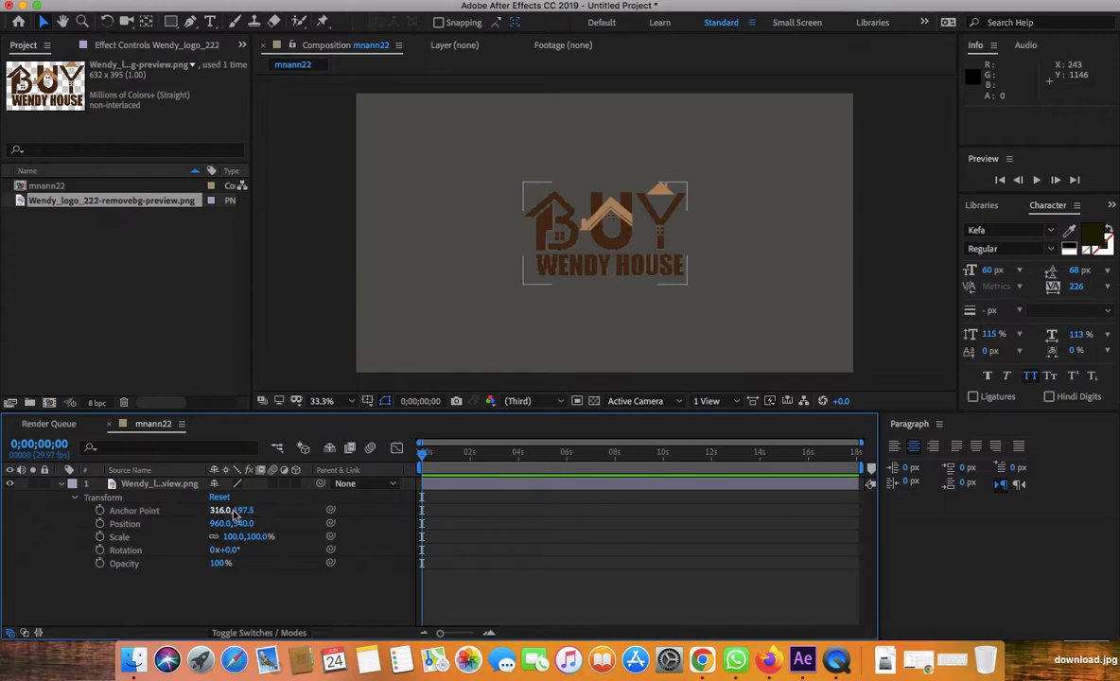
pyautogui.moveTo(238, 511); pyautogui.dragTo(242, 507)
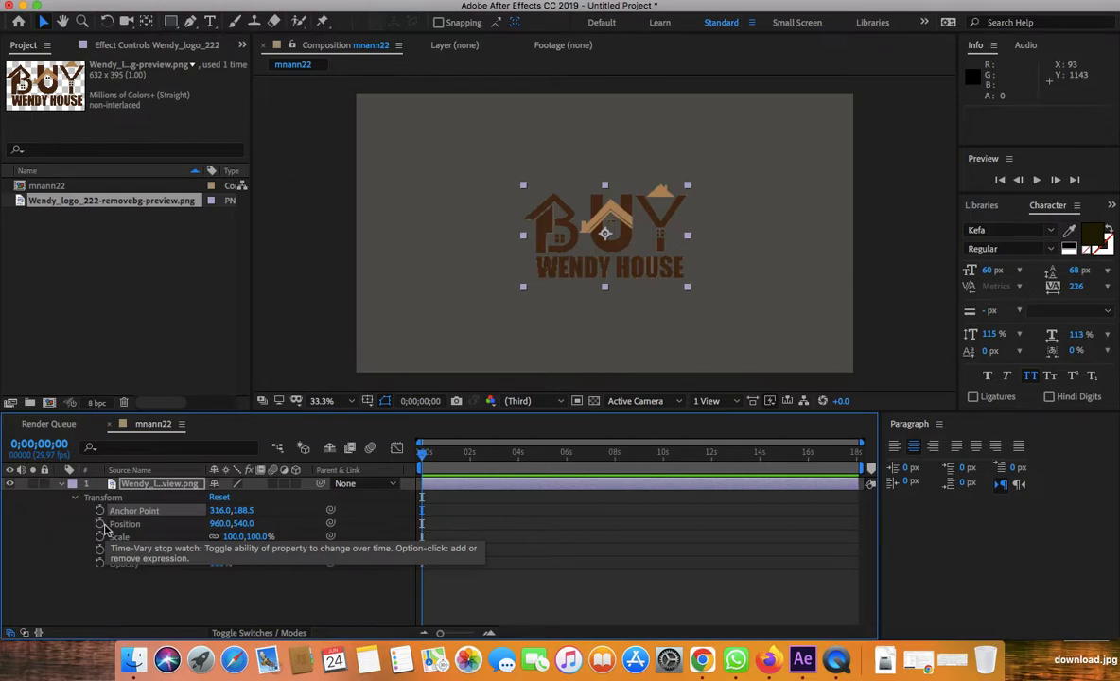
# - Keyframe the logo's position at about 525, 555 at 0;00;00;00 and about 1296, 546 at 0;00;02;05
pyautogui.moveTo(646, 252); pyautogui.dragTo(520, 259)
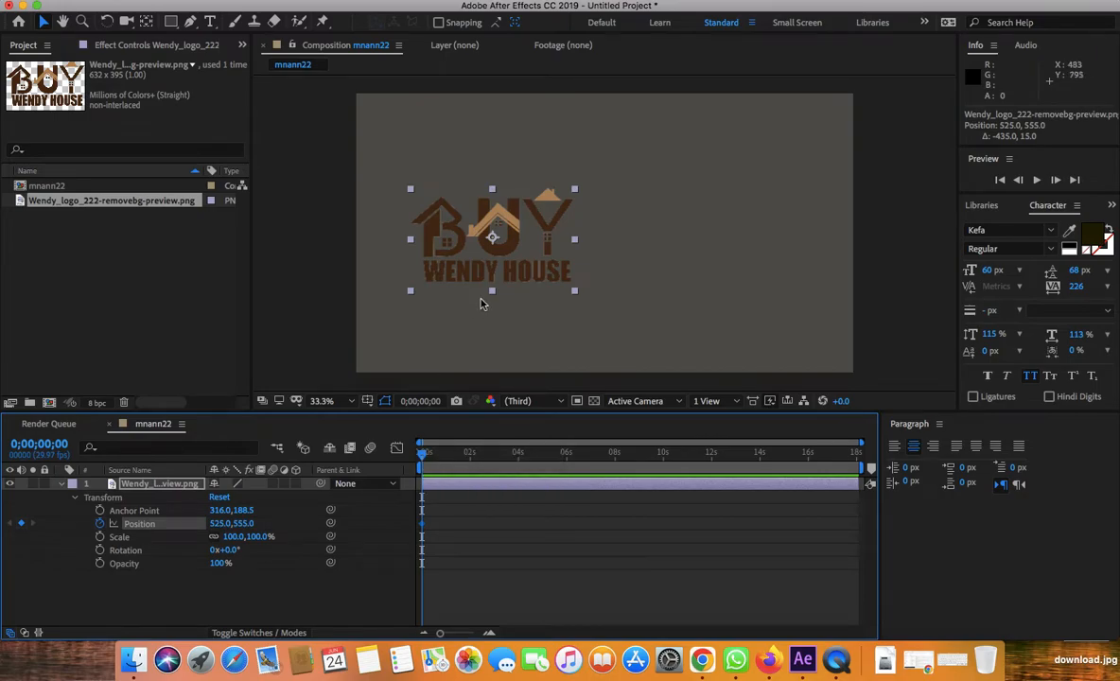
pyautogui.moveTo(425, 457); pyautogui.dragTo(478, 458)
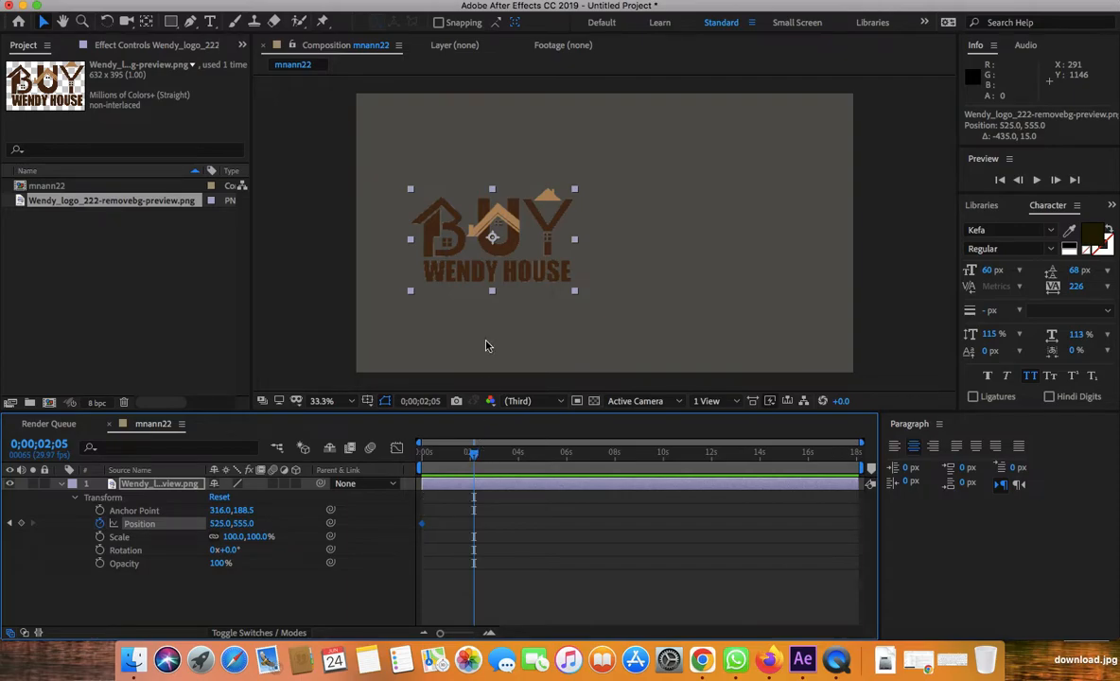
pyautogui.moveTo(551, 231); pyautogui.dragTo(704, 227)
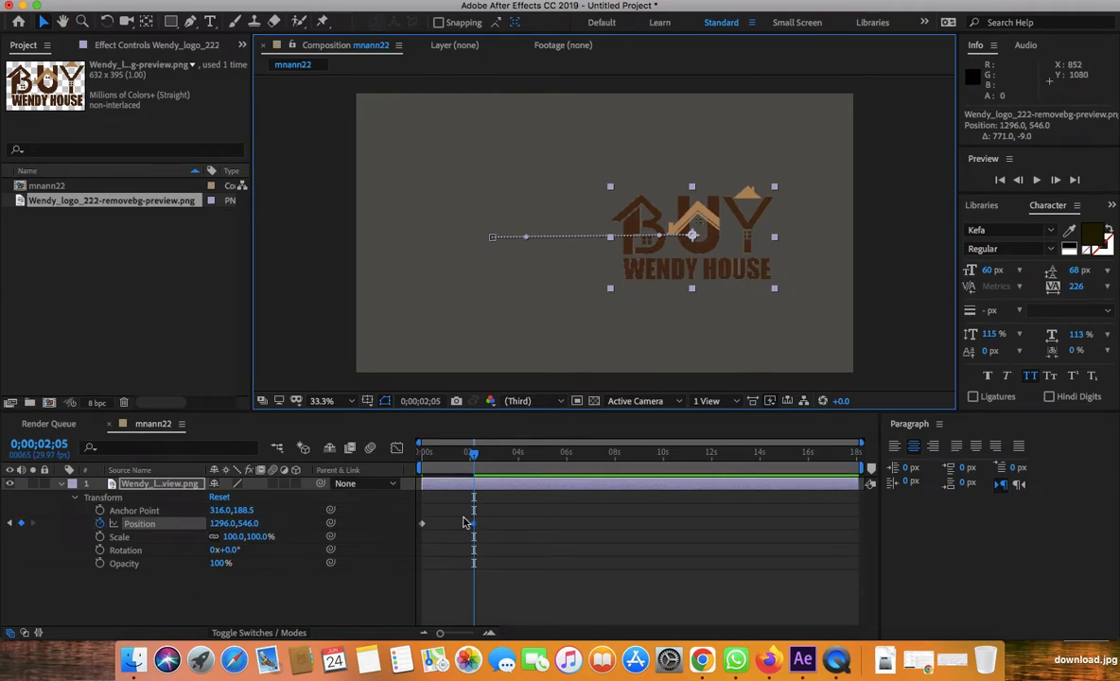
# - Inspect the two position keyframes and preview the logo's movement from the start of the timeline
pyautogui.moveTo(423, 530)
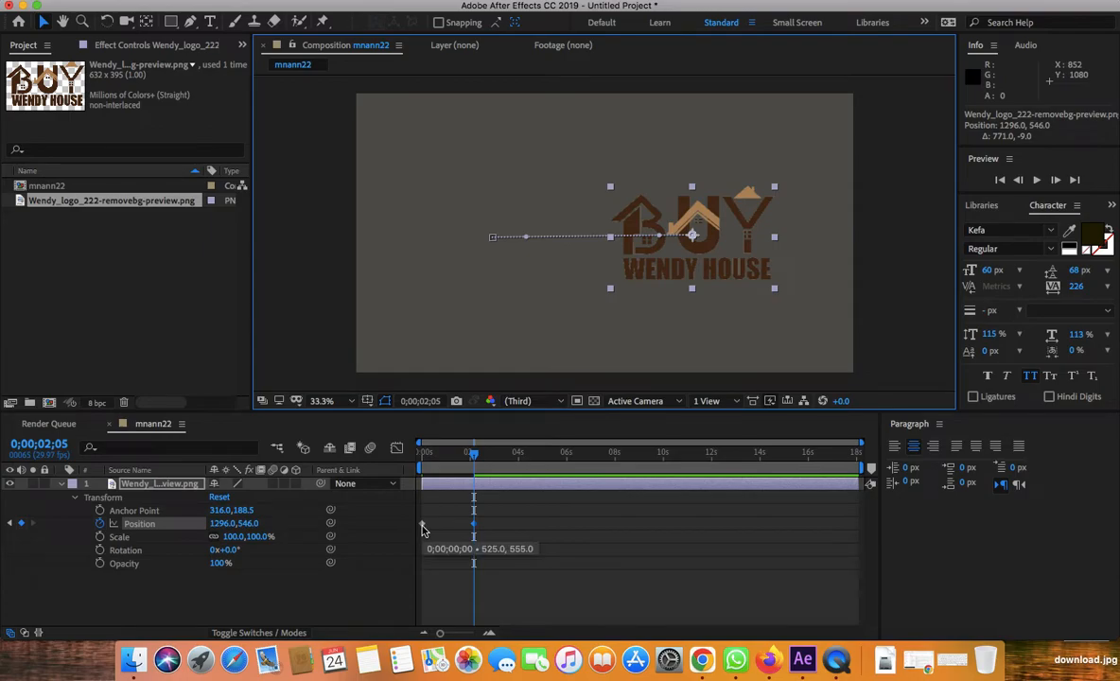
pyautogui.moveTo(476, 531)
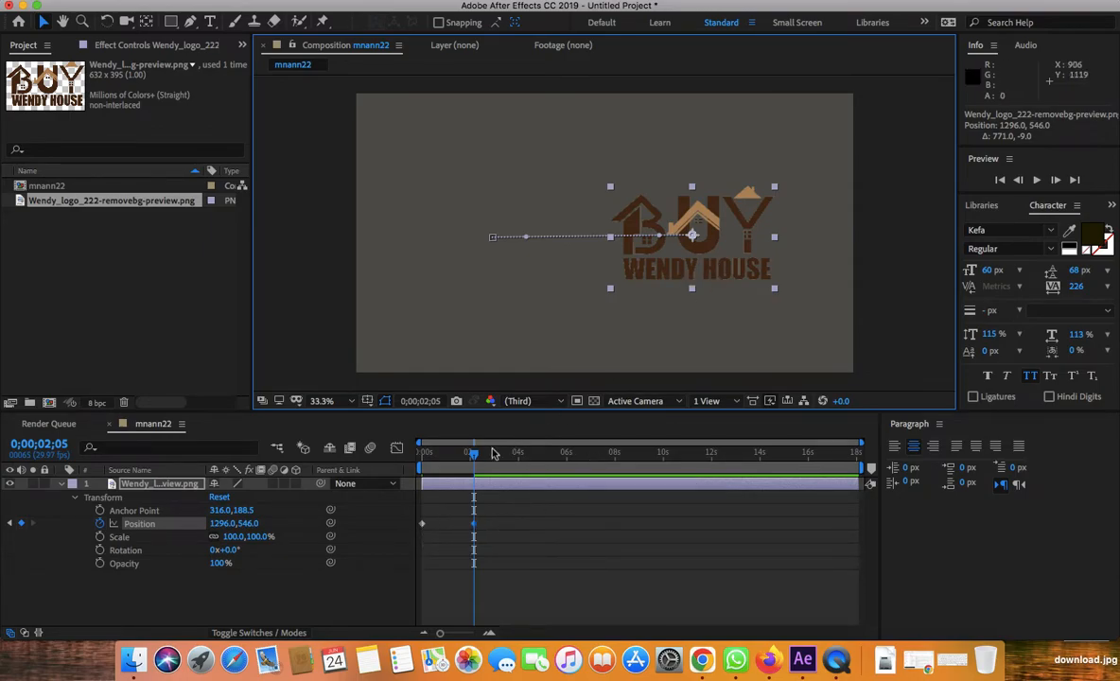
pyautogui.moveTo(438, 452); pyautogui.dragTo(407, 454)
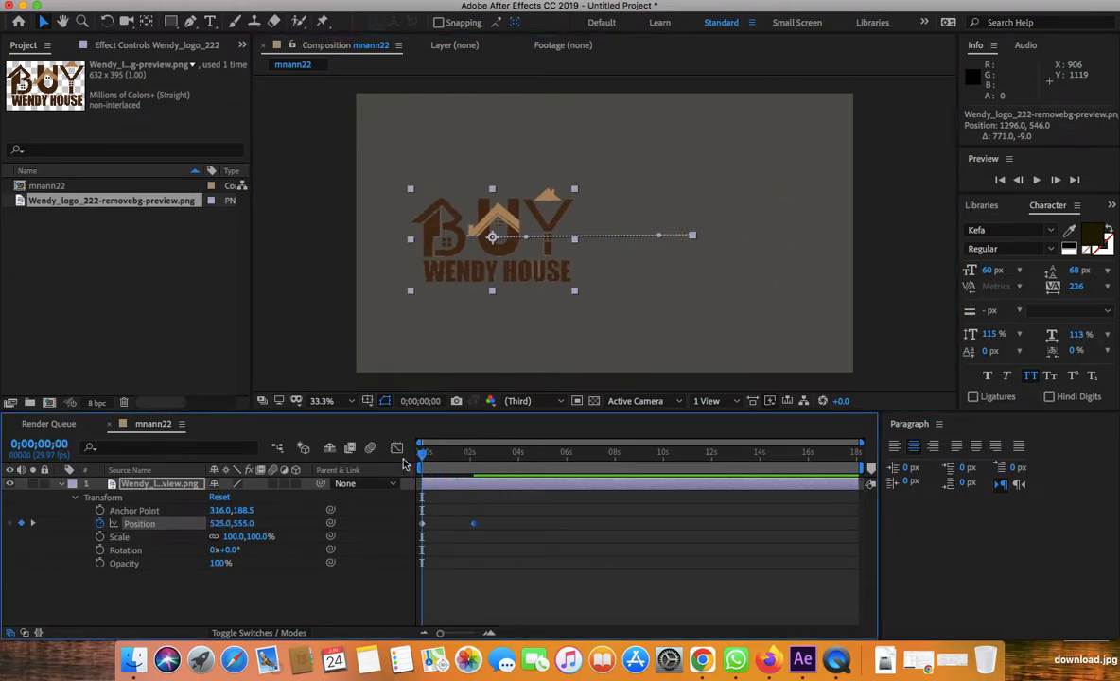
pyautogui.press('space')
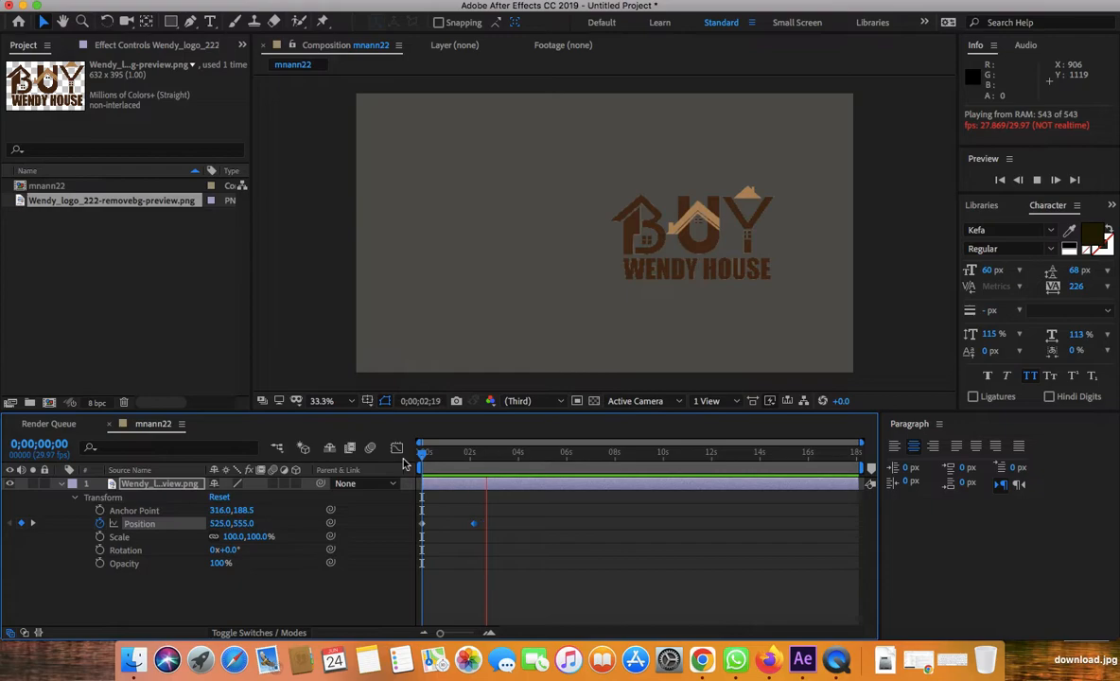
pyautogui.press('space')
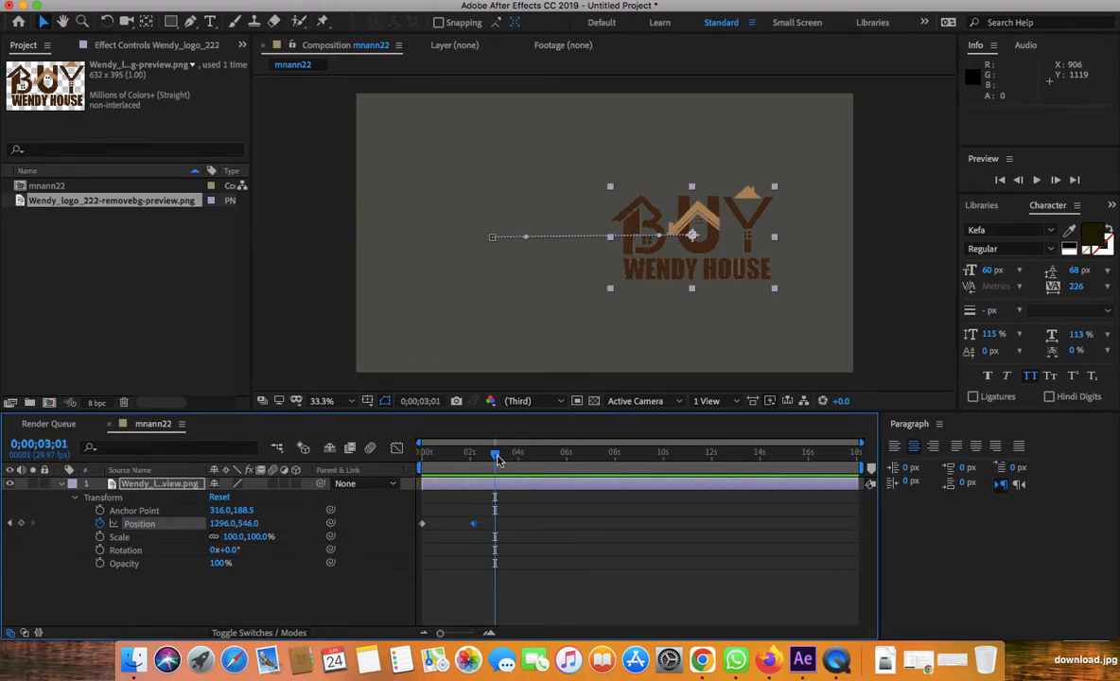
pyautogui.click(437, 458)
pyautogui.moveTo(437, 461); pyautogui.dragTo(416, 466)
pyautogui.press('space')
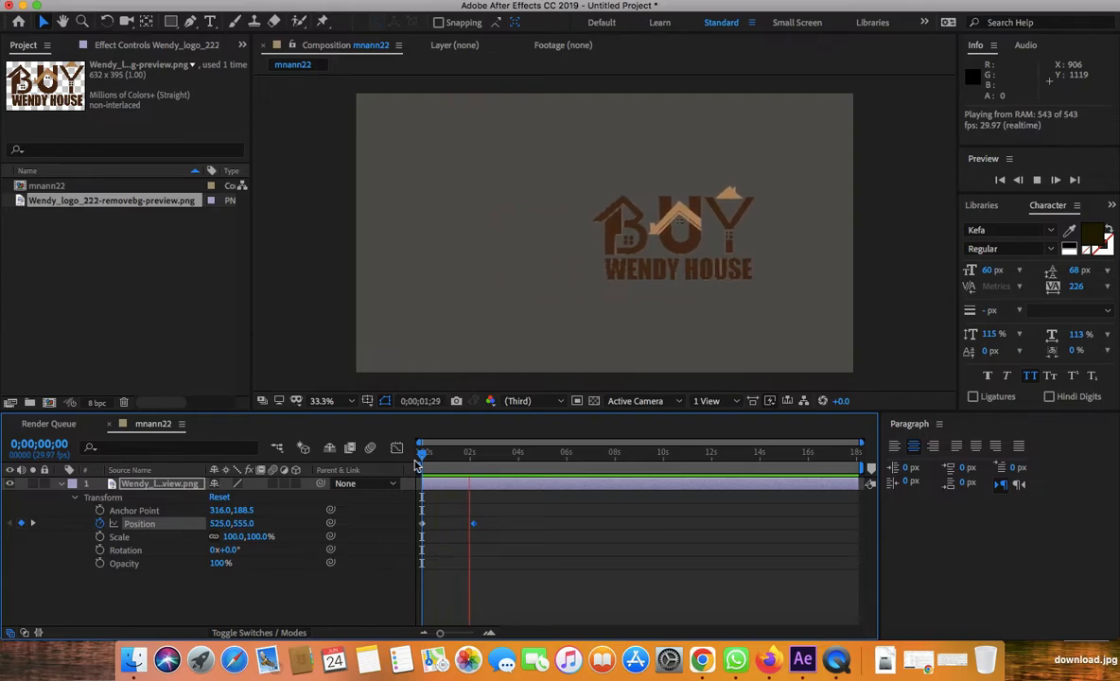
# - Stop the preview and scale the logo layer up to 155%
pyautogui.press('space')
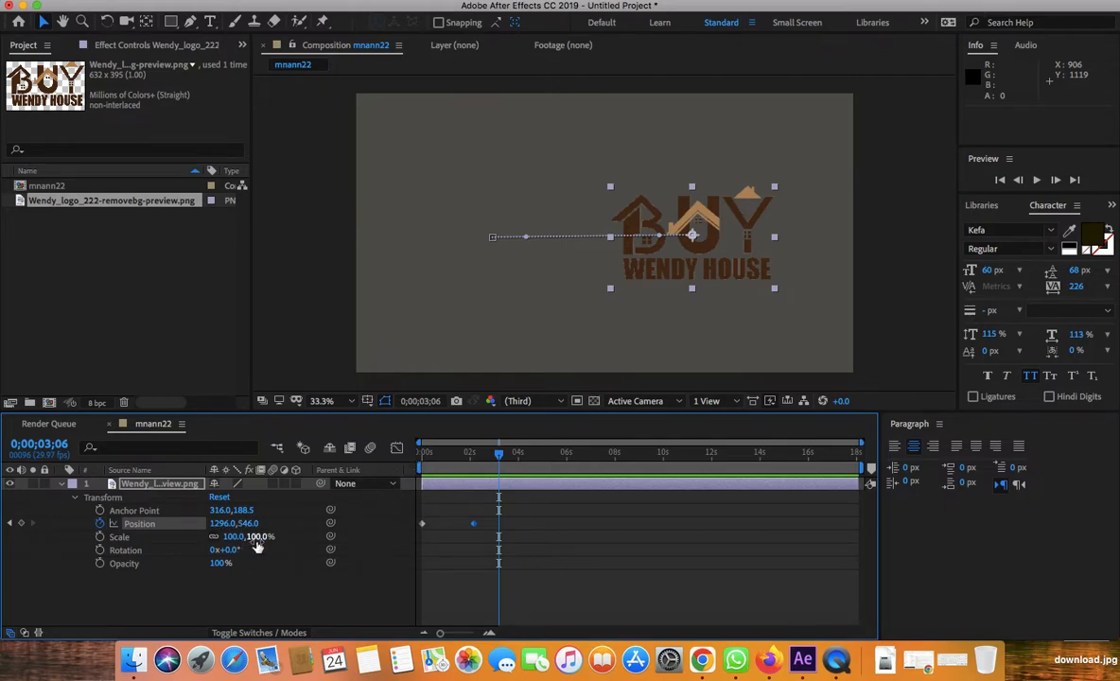
pyautogui.moveTo(254, 541)
pyautogui.mouseDown()
pyautogui.moveTo(352, 536)
pyautogui.moveTo(260, 539)
pyautogui.mouseUp()
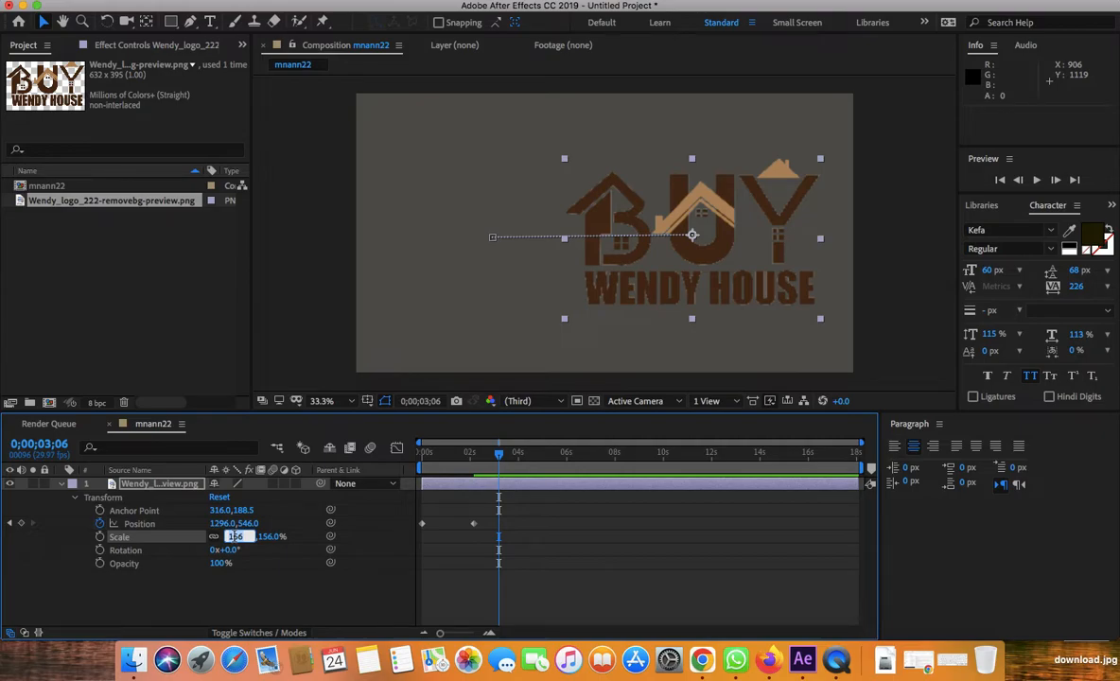
pyautogui.click(277, 549)
pyautogui.moveTo(270, 536)
pyautogui.mouseDown()
pyautogui.moveTo(294, 537)
pyautogui.moveTo(257, 536)
pyautogui.mouseUp()
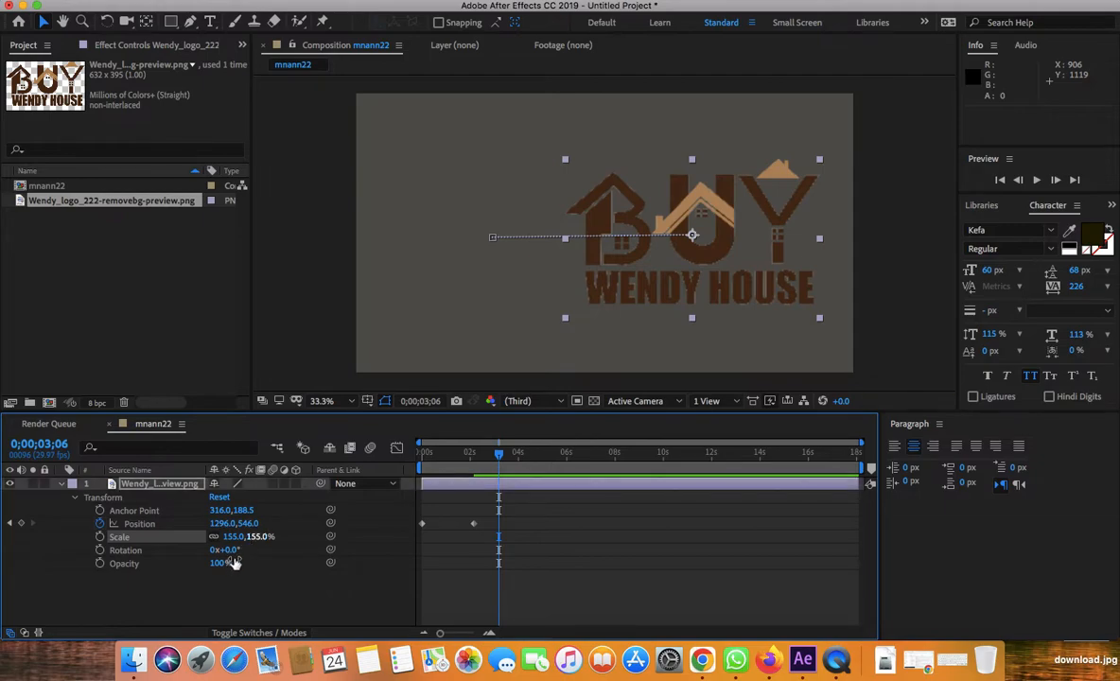
# - Try a 10° rotation and 0% opacity on the logo layer, restoring them to 0° and 100%
pyautogui.moveTo(233, 551)
pyautogui.mouseDown()
pyautogui.moveTo(245, 549)
pyautogui.moveTo(229, 543)
pyautogui.mouseUp()
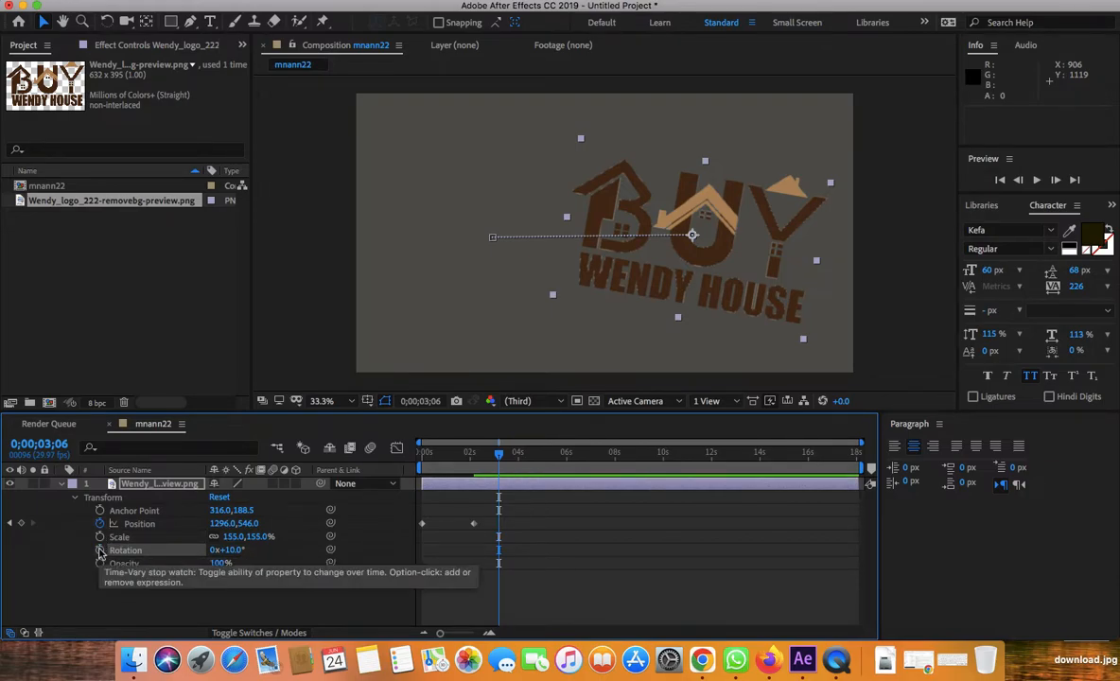
pyautogui.click(218, 564)
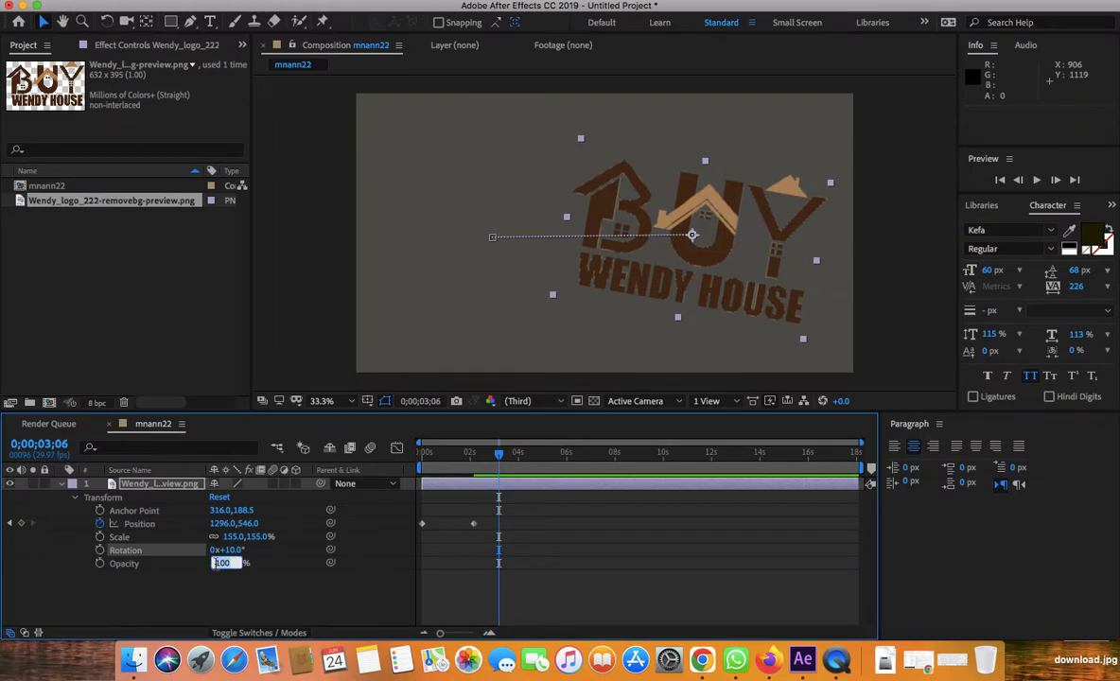
pyautogui.write('0')
pyautogui.press('Return')
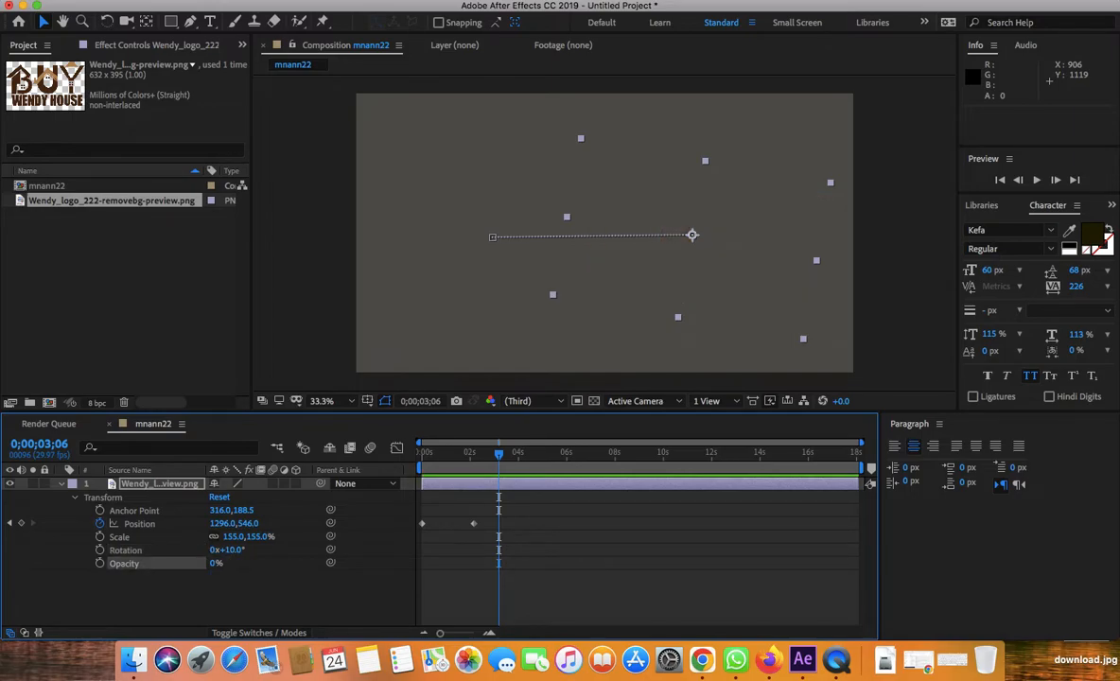
pyautogui.click(215, 564)
pyautogui.write('100')
pyautogui.press('Return')
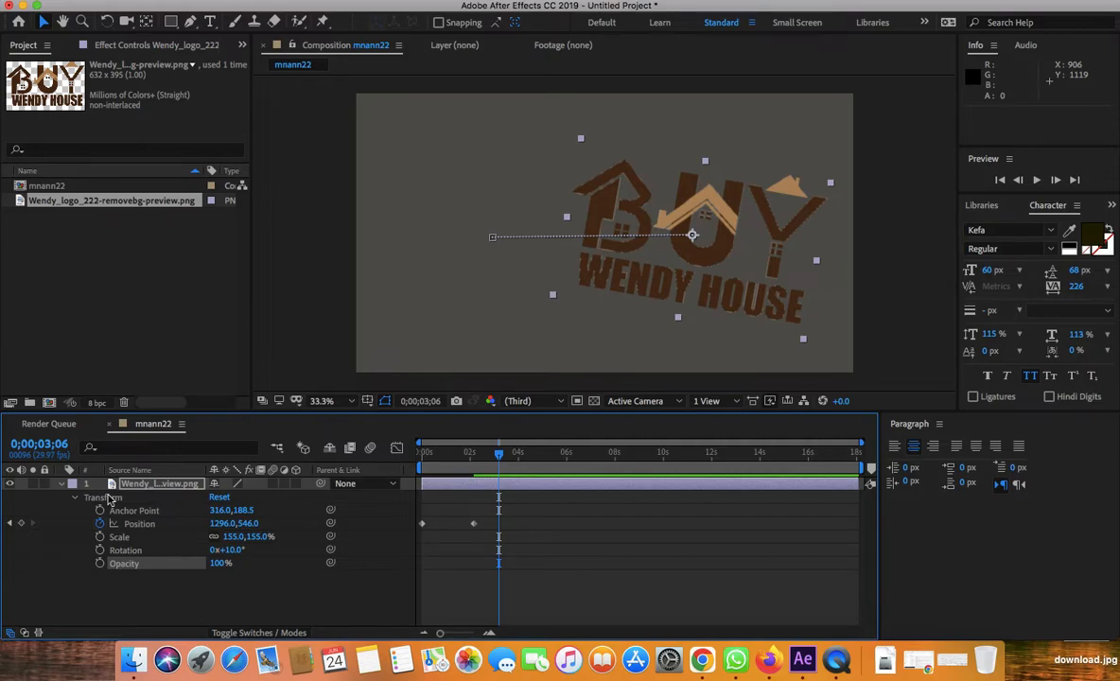
pyautogui.moveTo(501, 459); pyautogui.dragTo(414, 455)
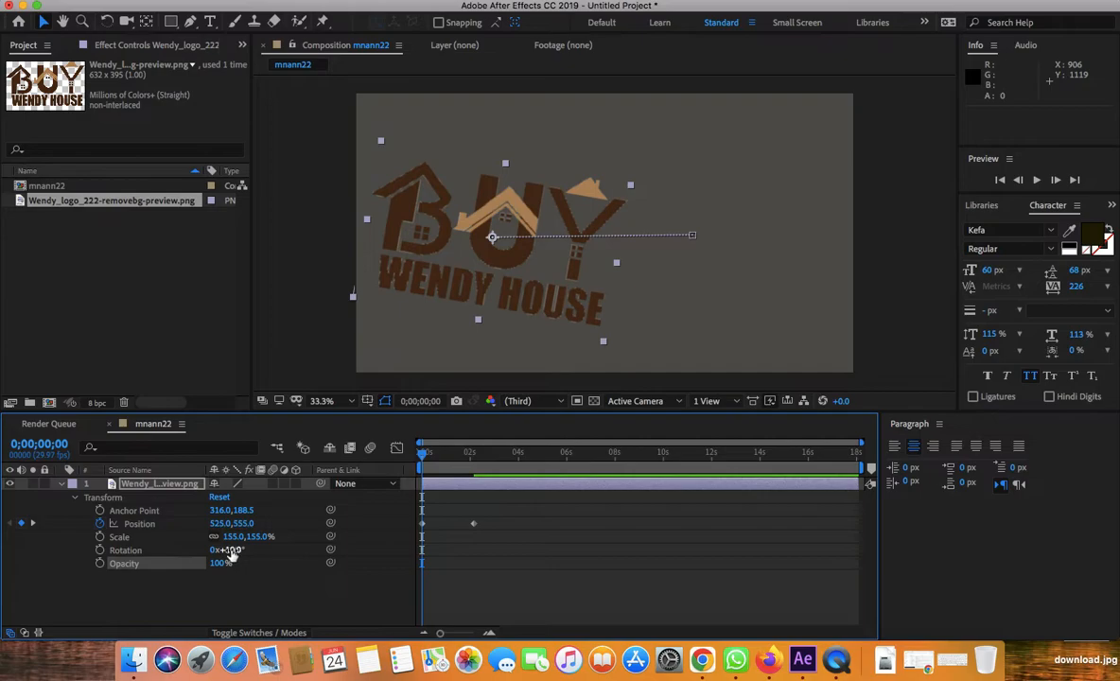
pyautogui.click(231, 551)
pyautogui.press('Return')
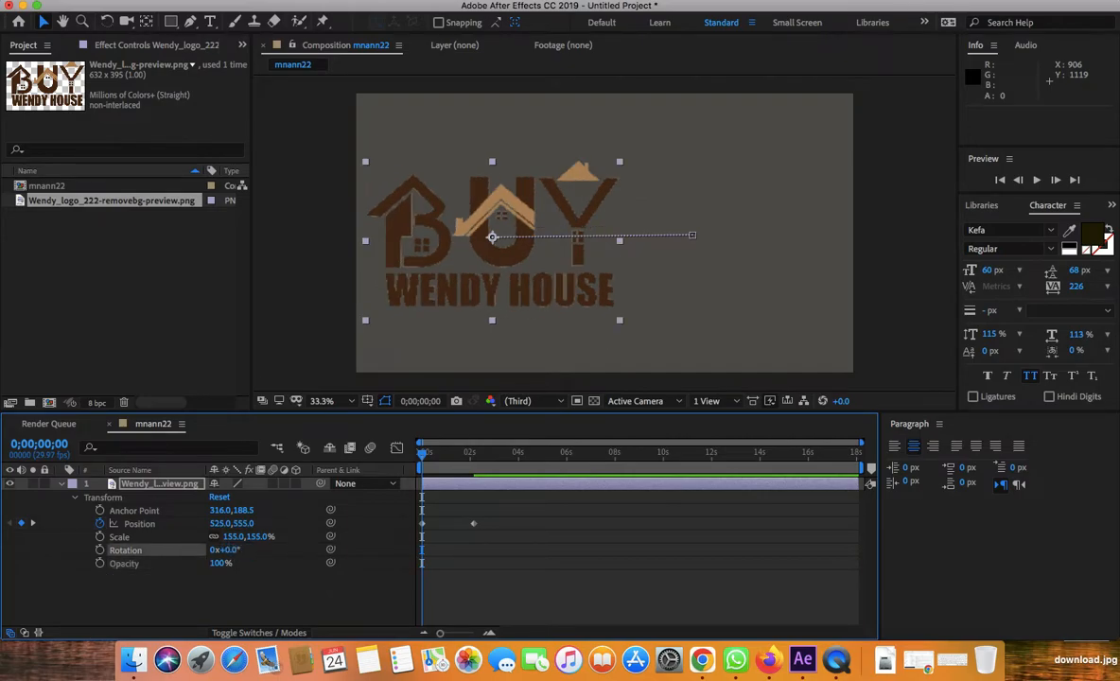
# - Keyframe the logo's opacity at 100% at 0;00;02;06 and 0% at 0;00;02;09
pyautogui.moveTo(425, 460); pyautogui.dragTo(477, 459)
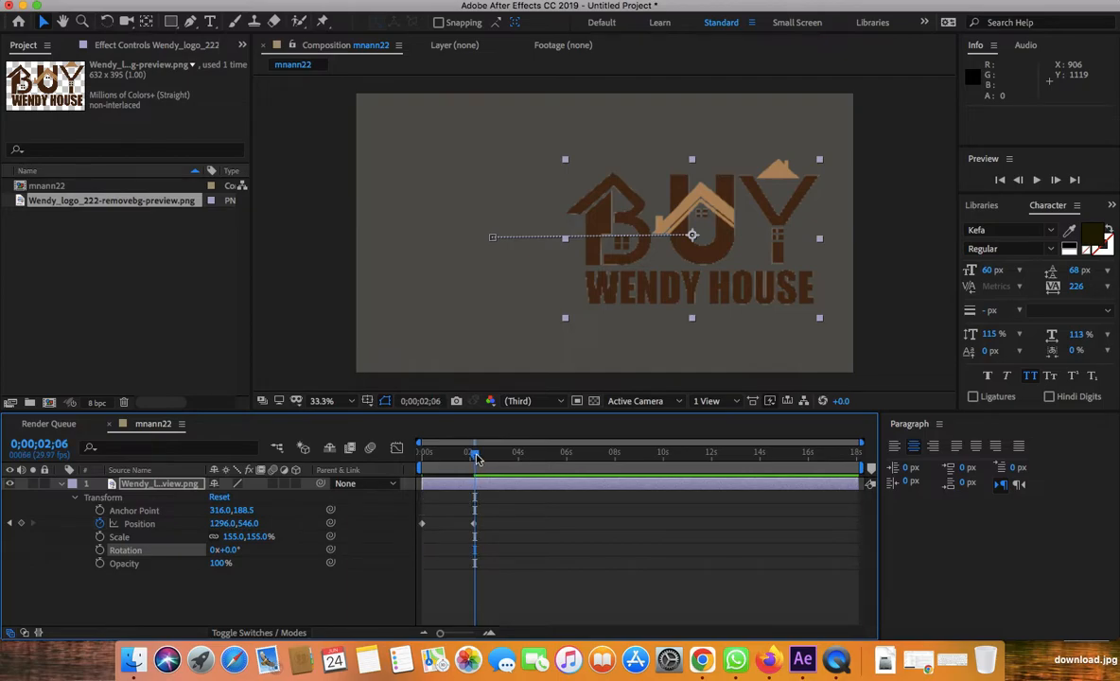
pyautogui.click(100, 564)
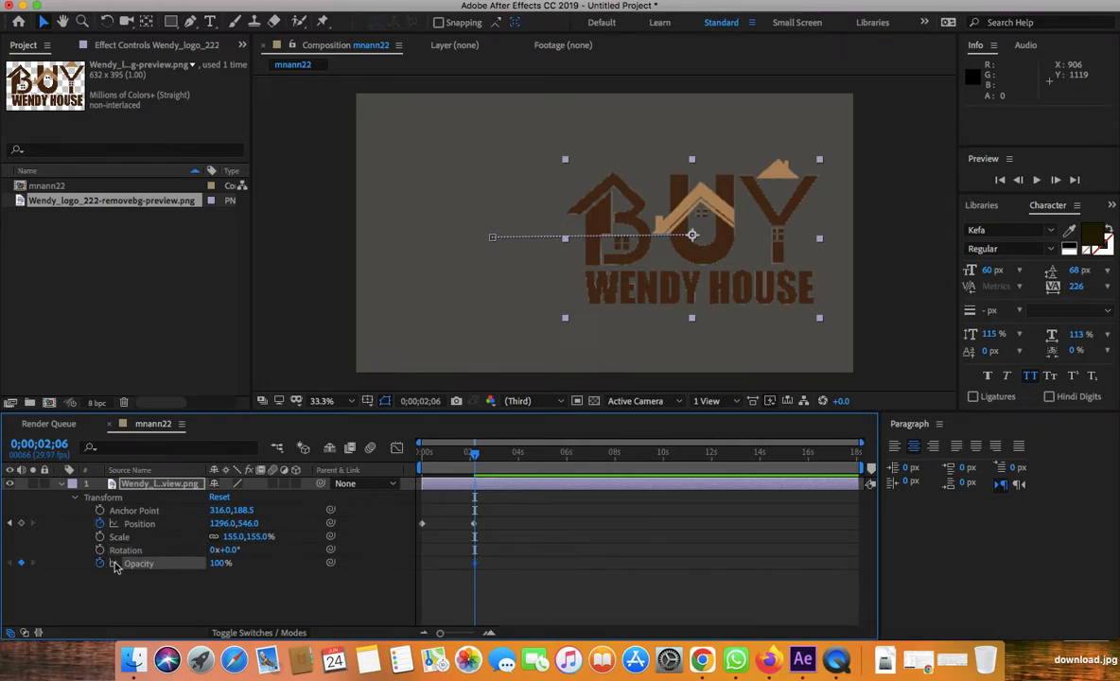
pyautogui.moveTo(476, 459); pyautogui.dragTo(481, 460)
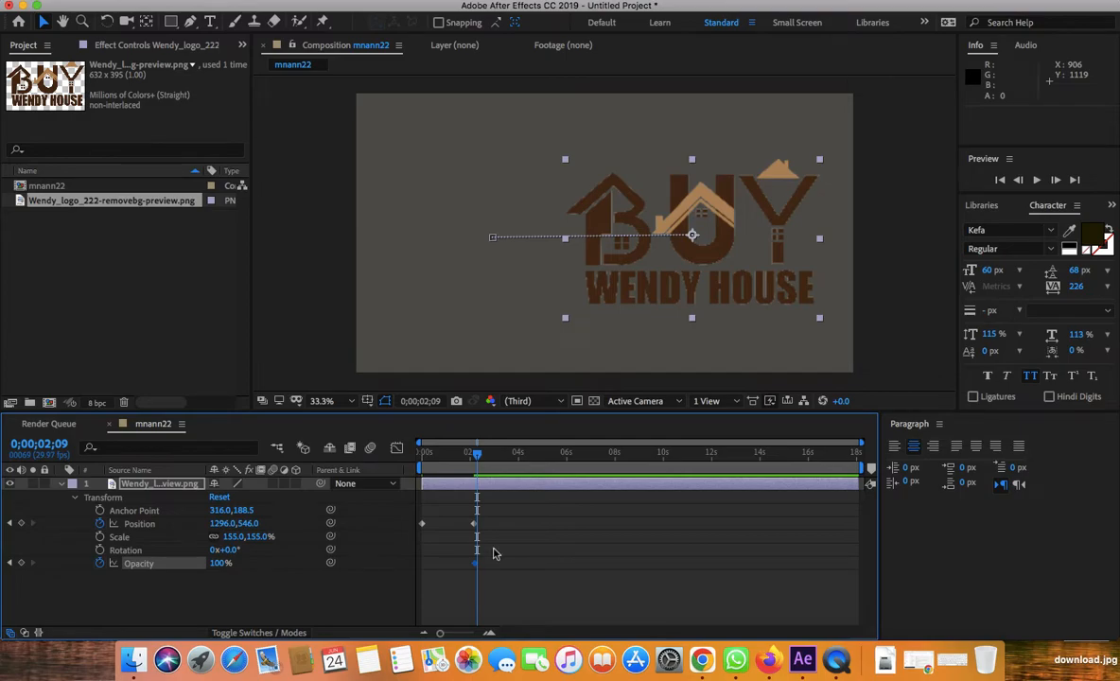
pyautogui.click(218, 564)
pyautogui.write('0')
pyautogui.press('Return')
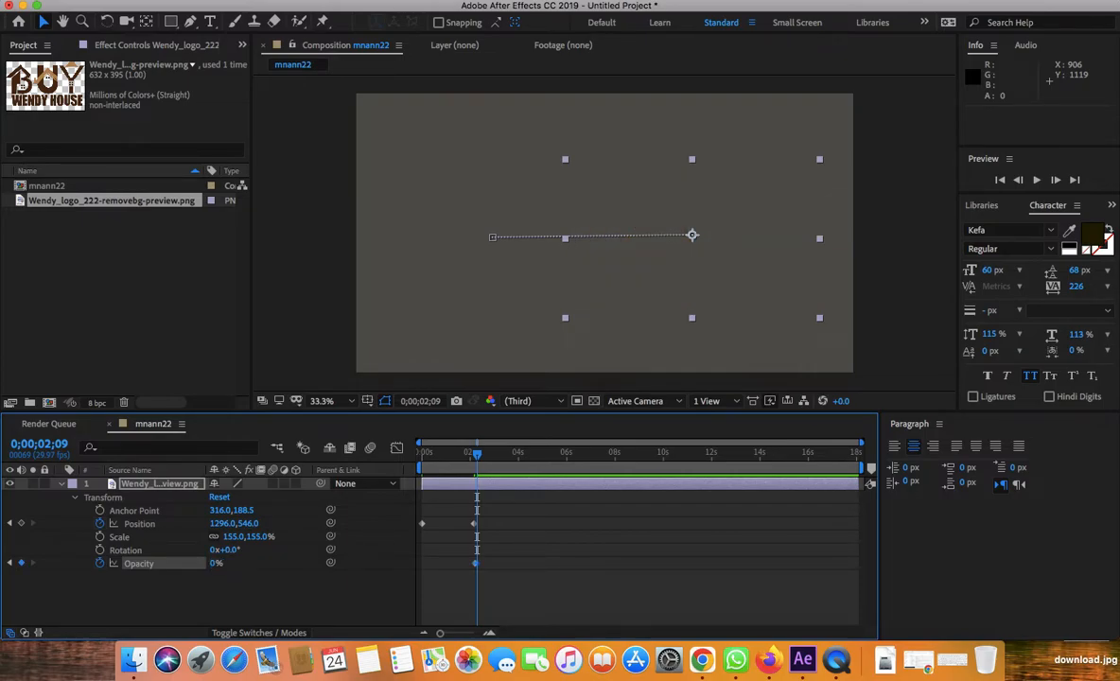
# - Preview the logo's movement and fade-out from the start of the timeline
pyautogui.press('Home')
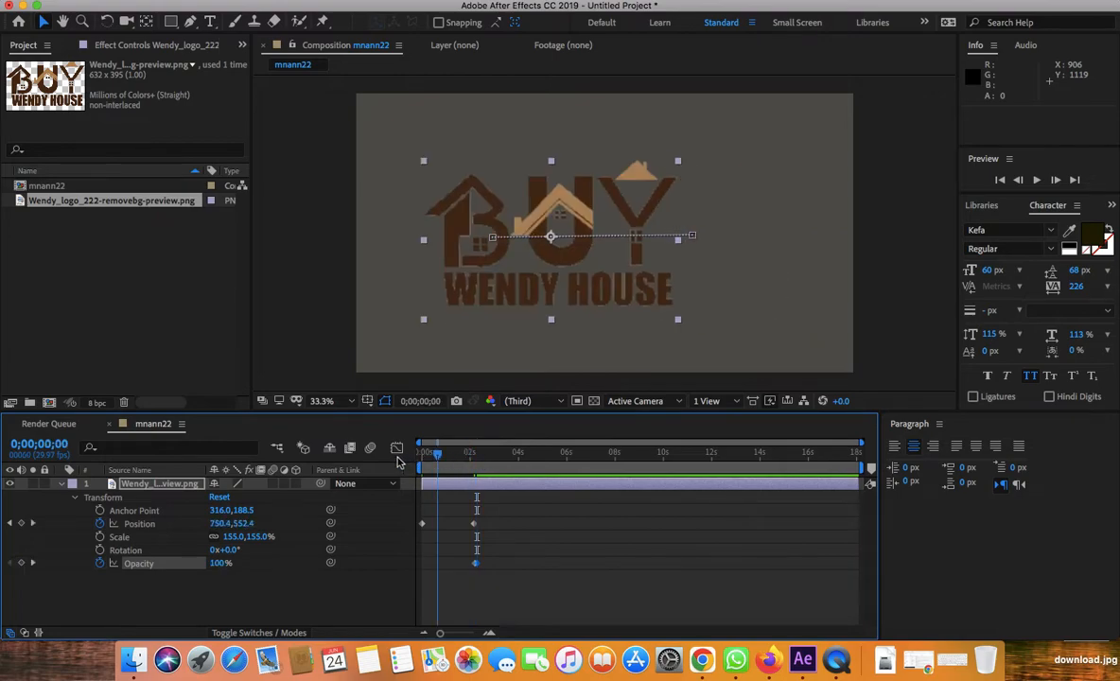
pyautogui.press('space')
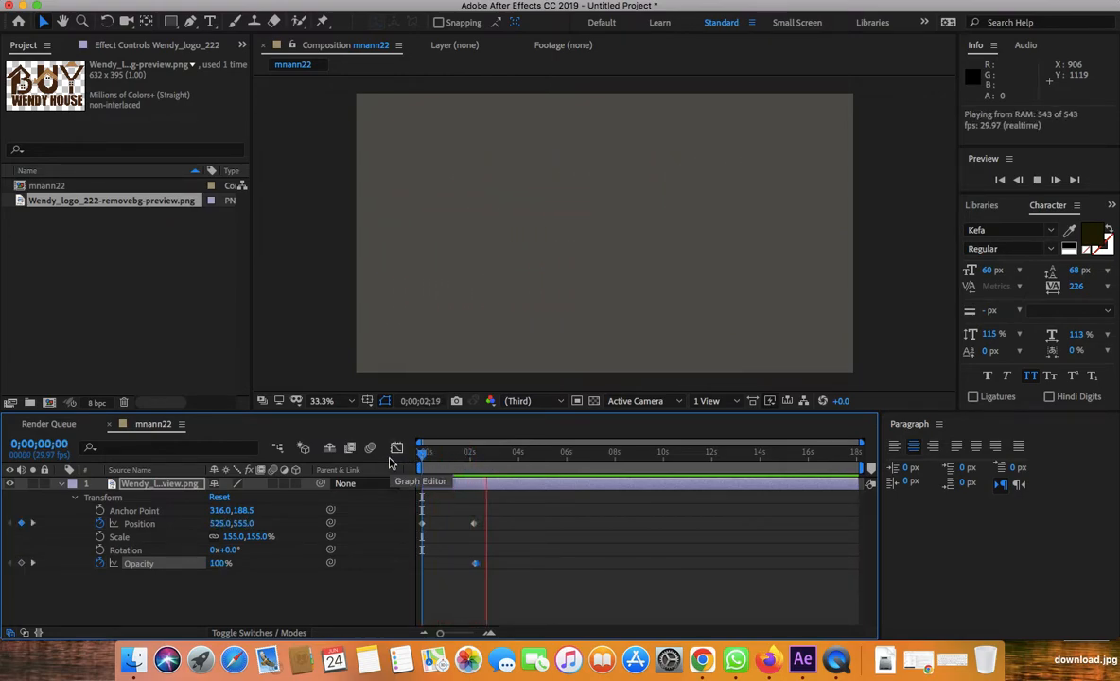
pyautogui.press('space')
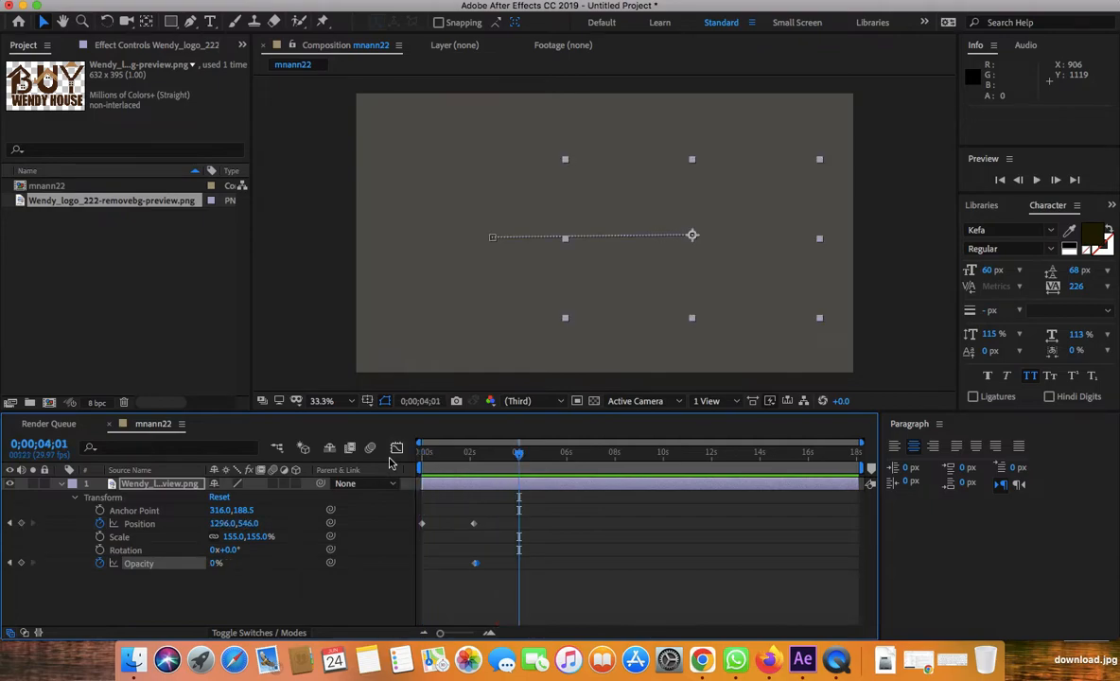
# - Set the current time to 0;00;02;08 and collapse the logo layer's properties
pyautogui.moveTo(517, 457); pyautogui.dragTo(476, 456)
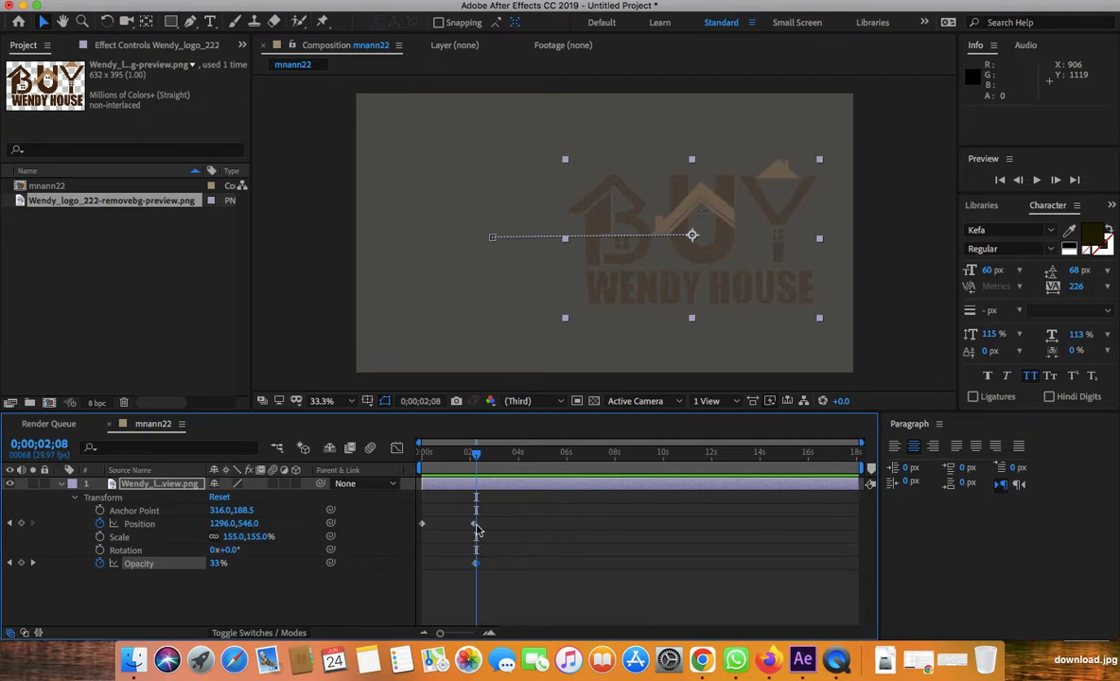
pyautogui.click(61, 486)
pyautogui.click(95, 494)
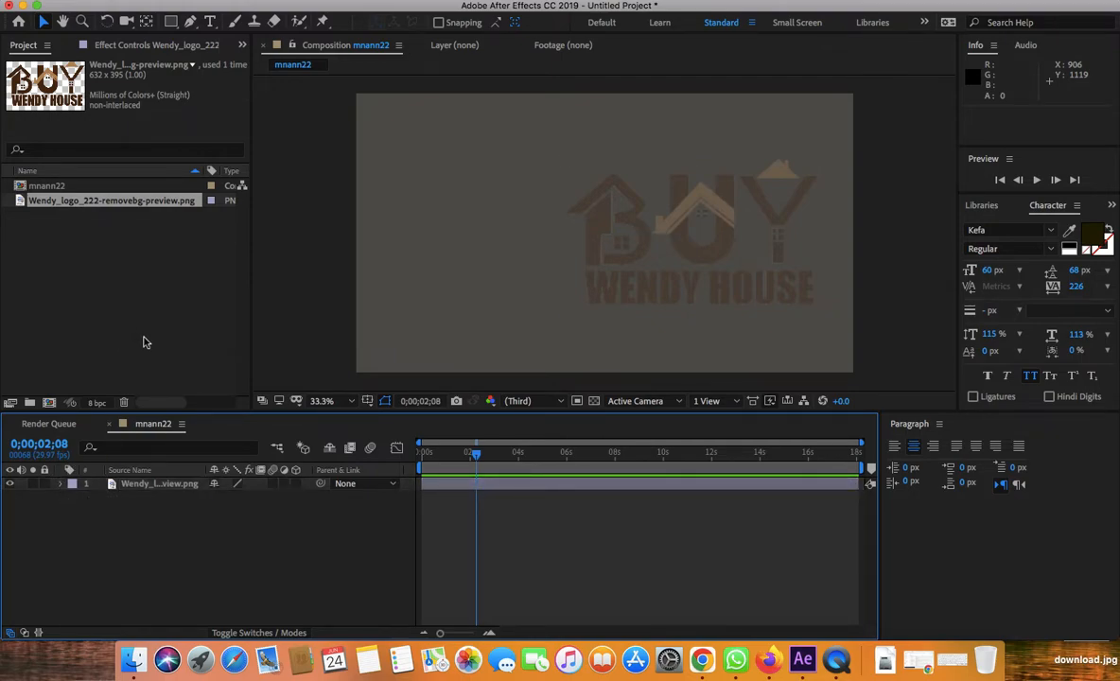
# - Create a text layer reading "man22" and move it to about 669, 678, beside the faded logo
pyautogui.click(210, 21)
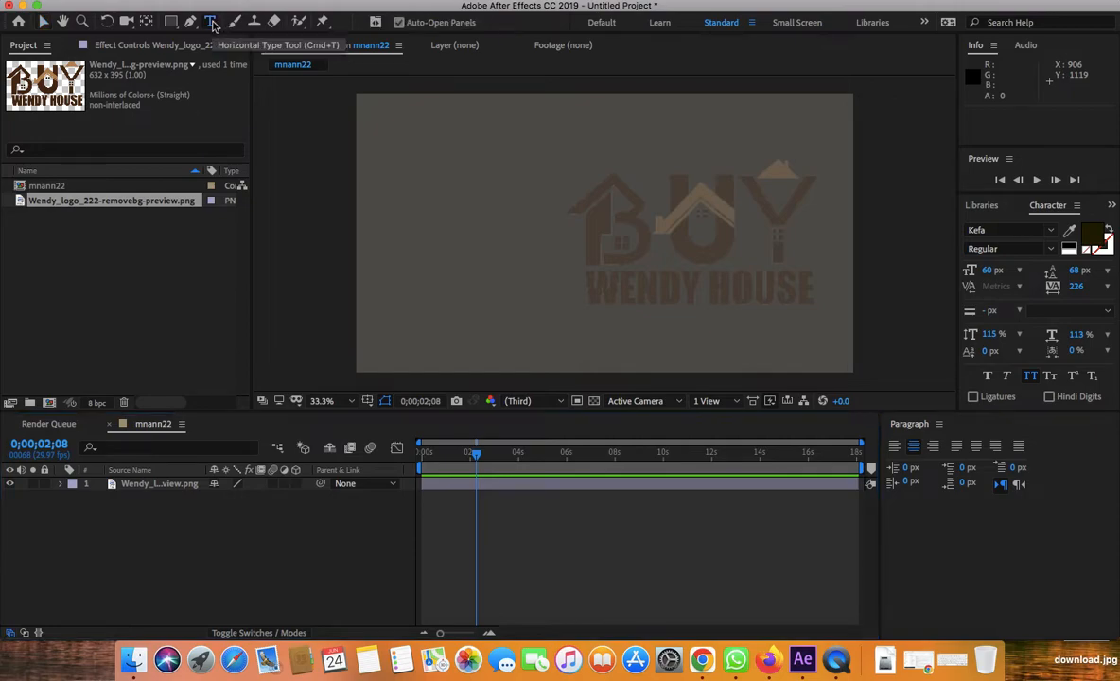
pyautogui.click(391, 282)
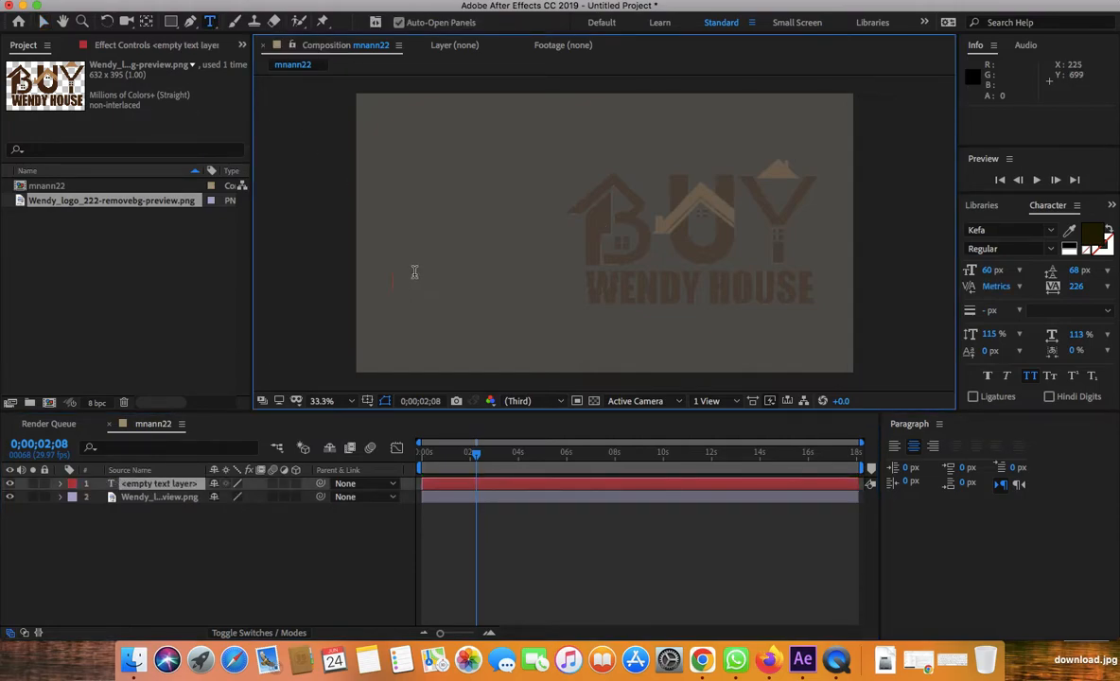
pyautogui.write('man2')
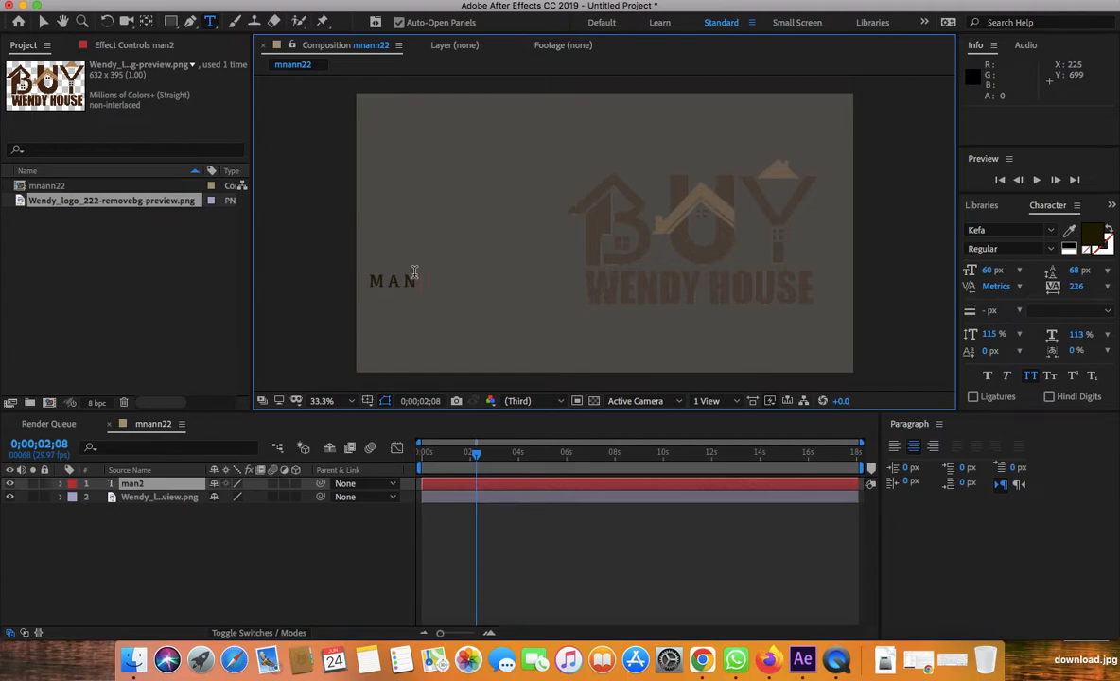
pyautogui.write('2')
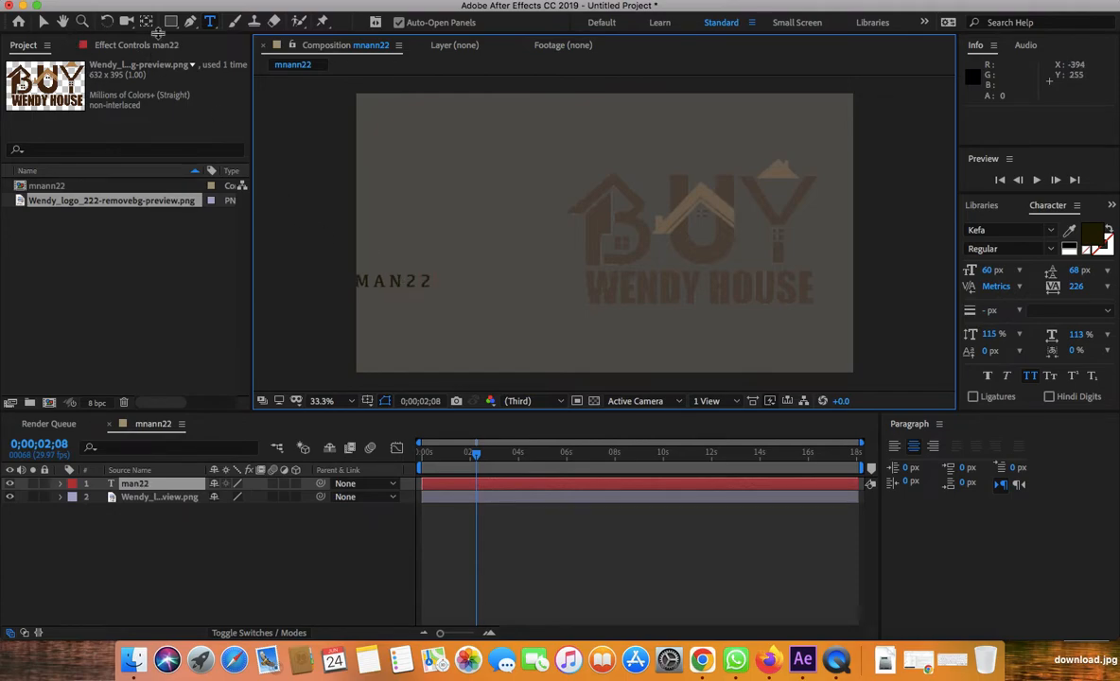
pyautogui.click(44, 21)
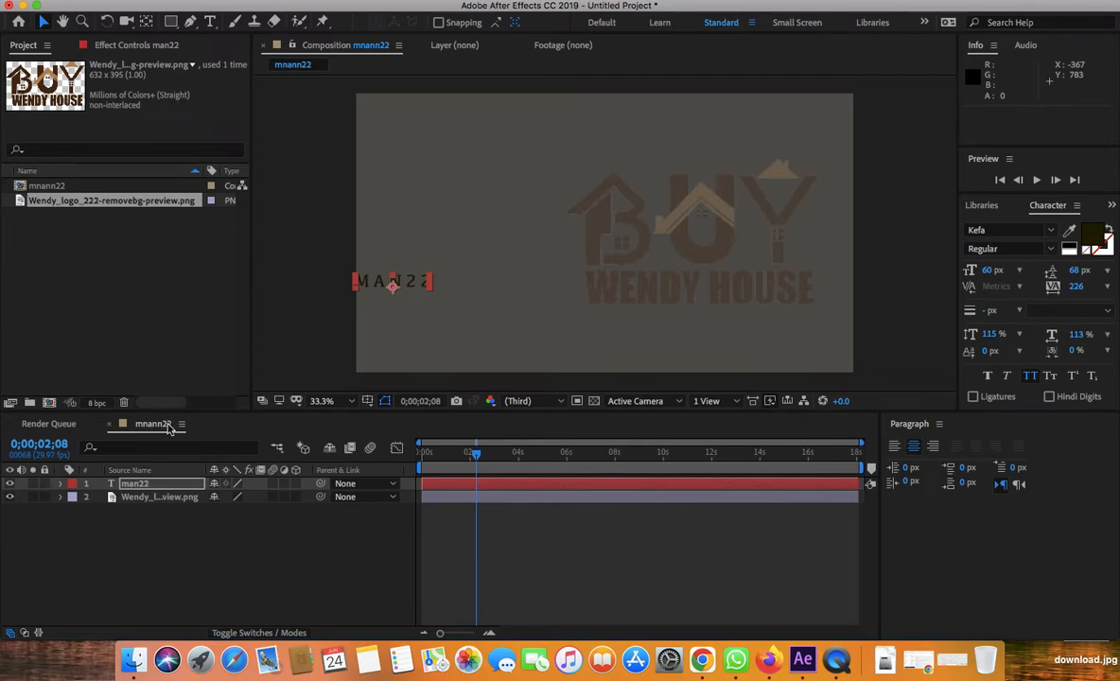
pyautogui.moveTo(395, 290); pyautogui.dragTo(532, 270)
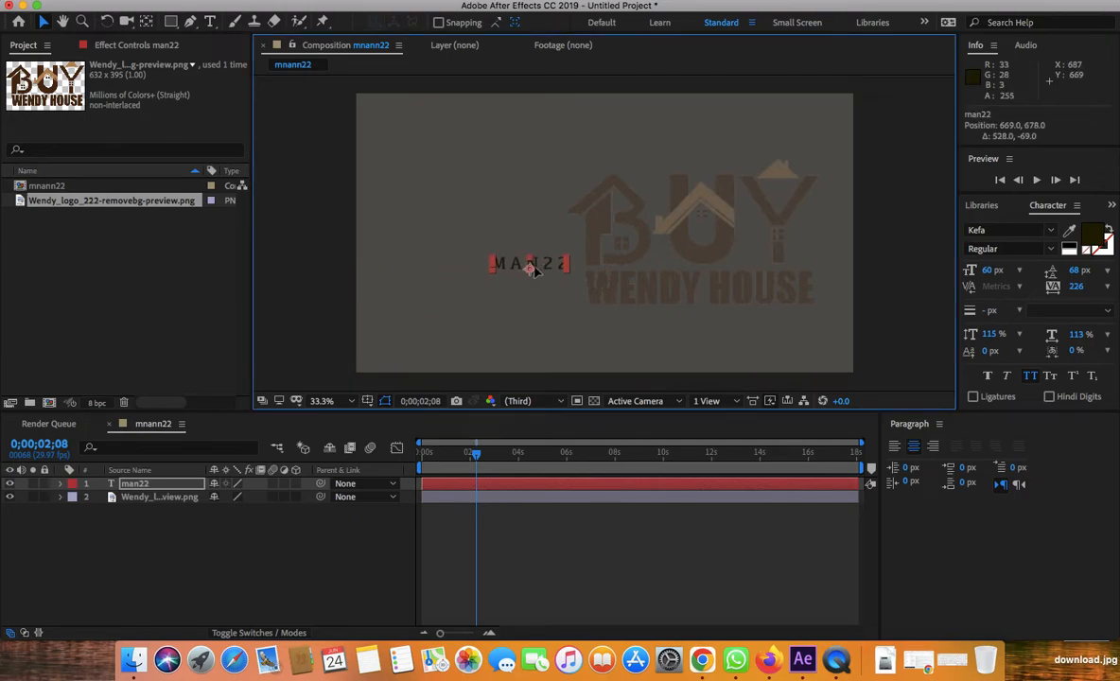
# - Change the man22 text's fill colour to bright yellow and browse the available fonts
pyautogui.click(1097, 244)
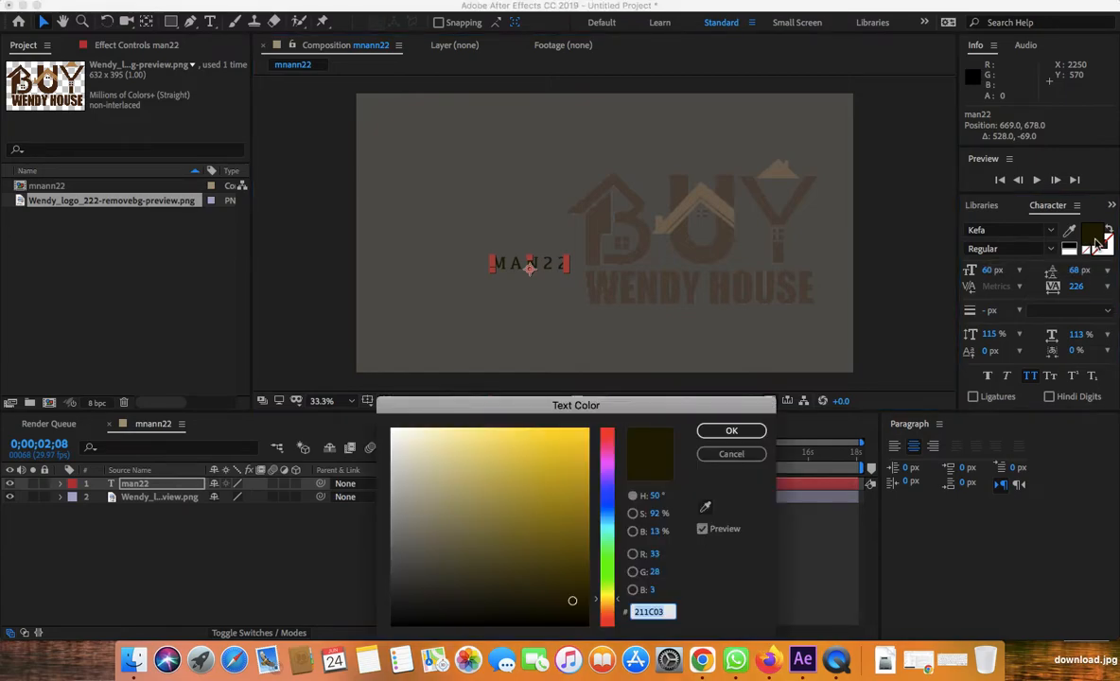
pyautogui.click(571, 458)
pyautogui.click(576, 435)
pyautogui.click(729, 433)
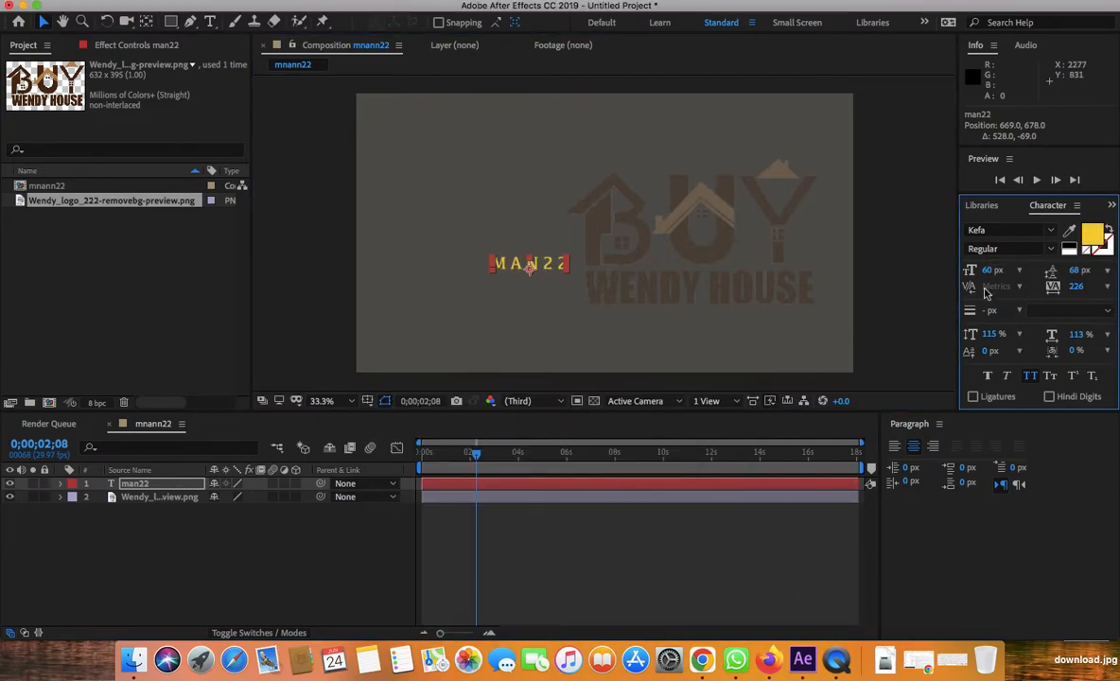
pyautogui.click(1052, 231)
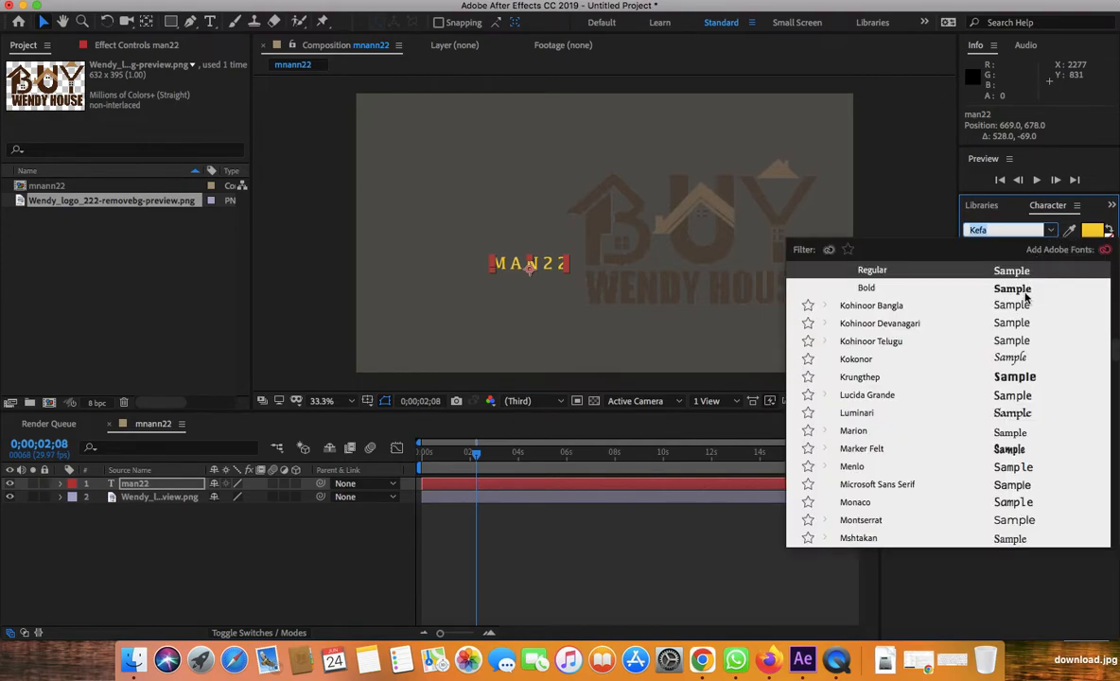
pyautogui.click(1014, 355)
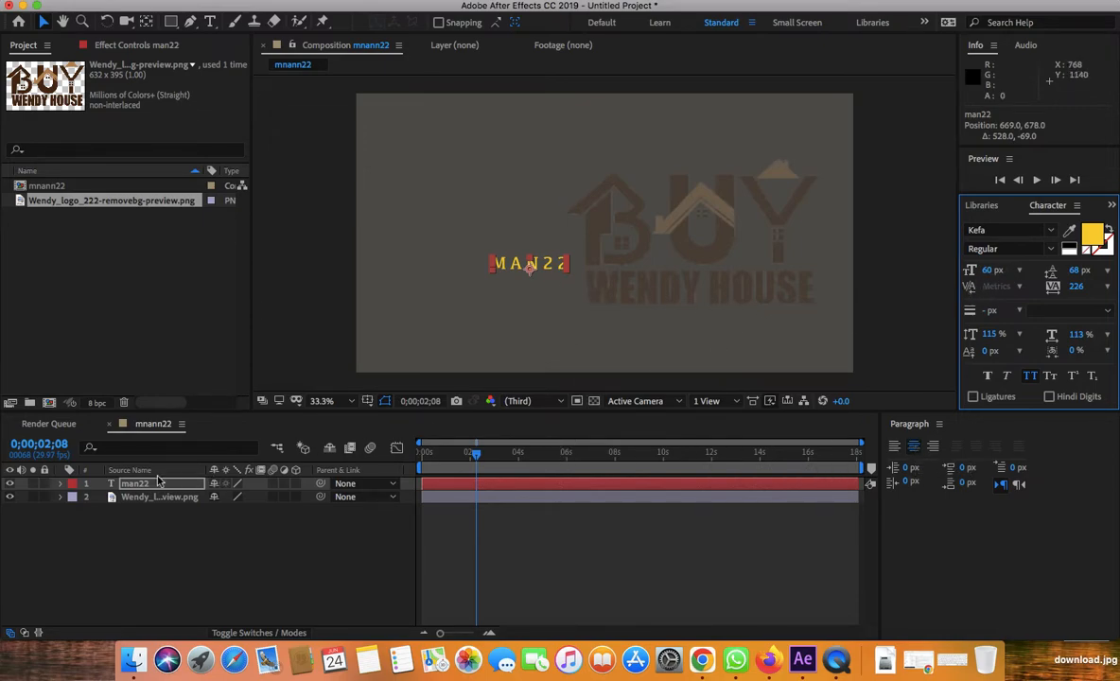
# - Expand the man22 layer's Transform properties, scale the text to 480% and move it to about 1047, 651
pyautogui.click(59, 484)
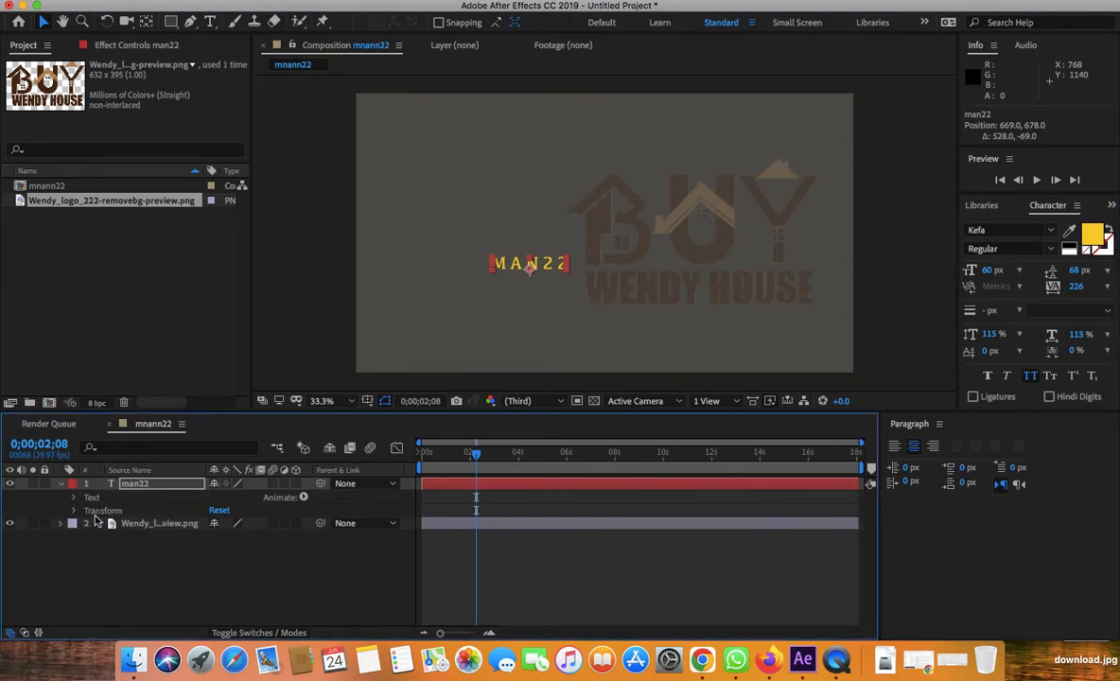
pyautogui.click(74, 512)
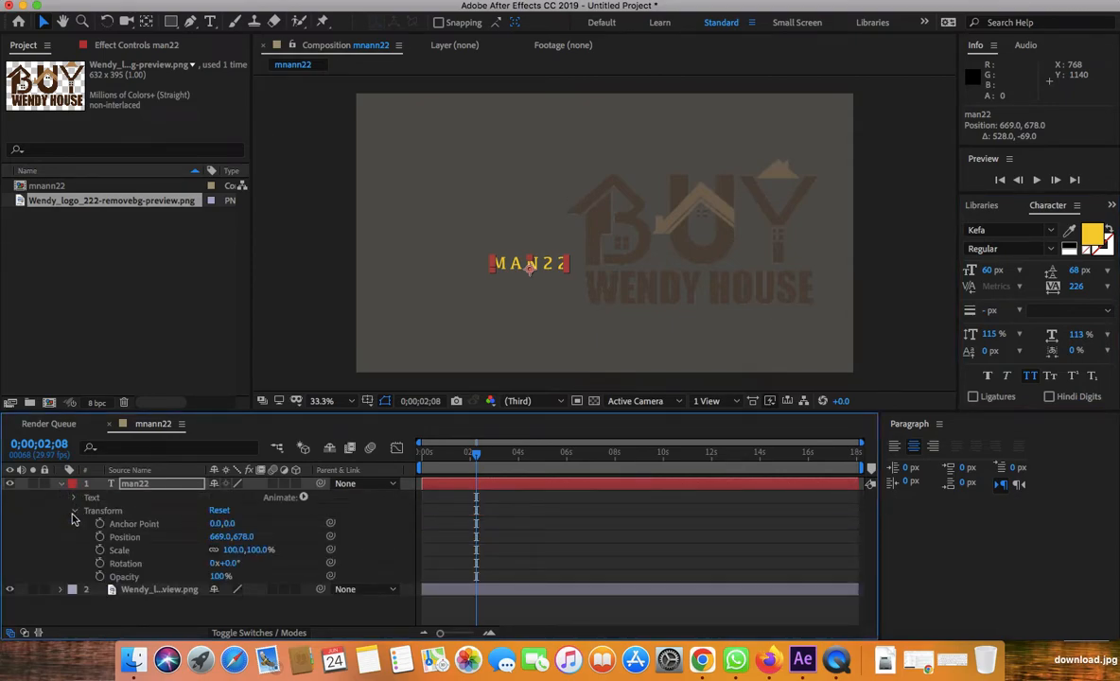
pyautogui.moveTo(262, 556); pyautogui.dragTo(555, 535)
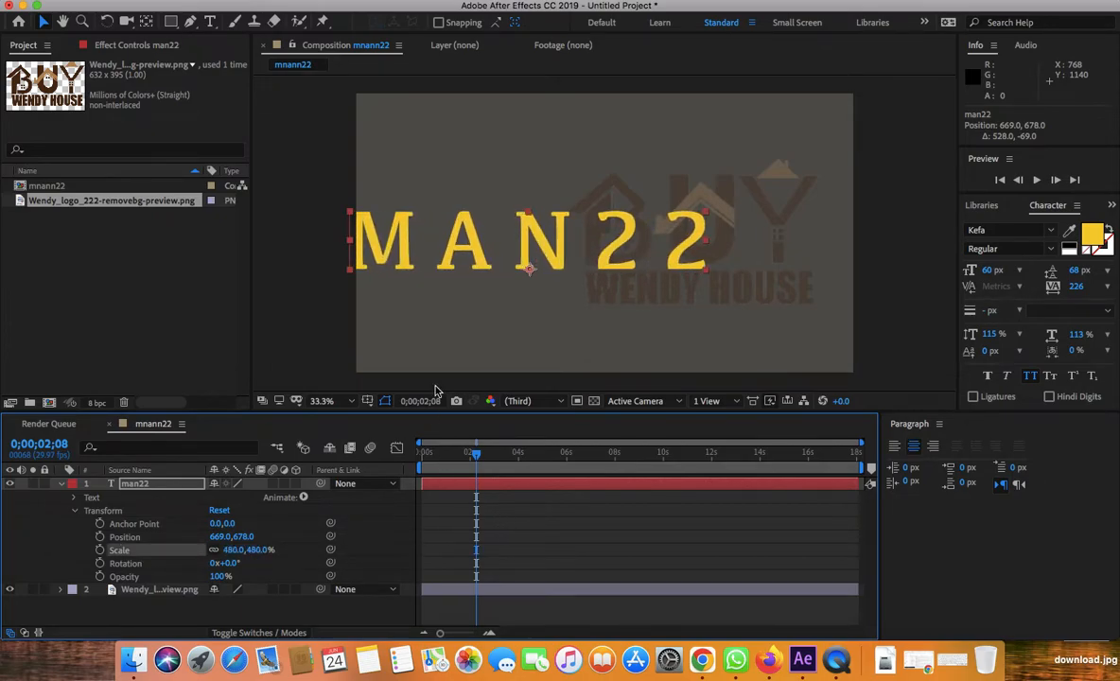
pyautogui.moveTo(546, 236); pyautogui.dragTo(616, 227)
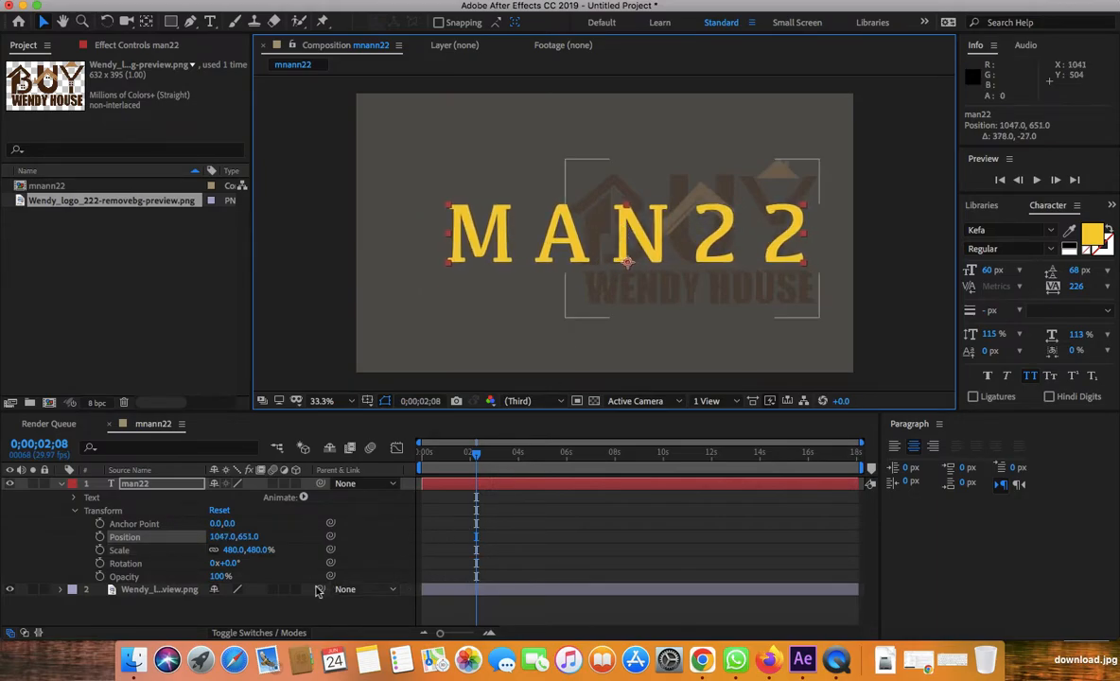
# - Keyframe the man22 text's Opacity at 0% at 0;00;02;08 and at 100% at 0;00;02;11 to fade it in
pyautogui.click(100, 576)
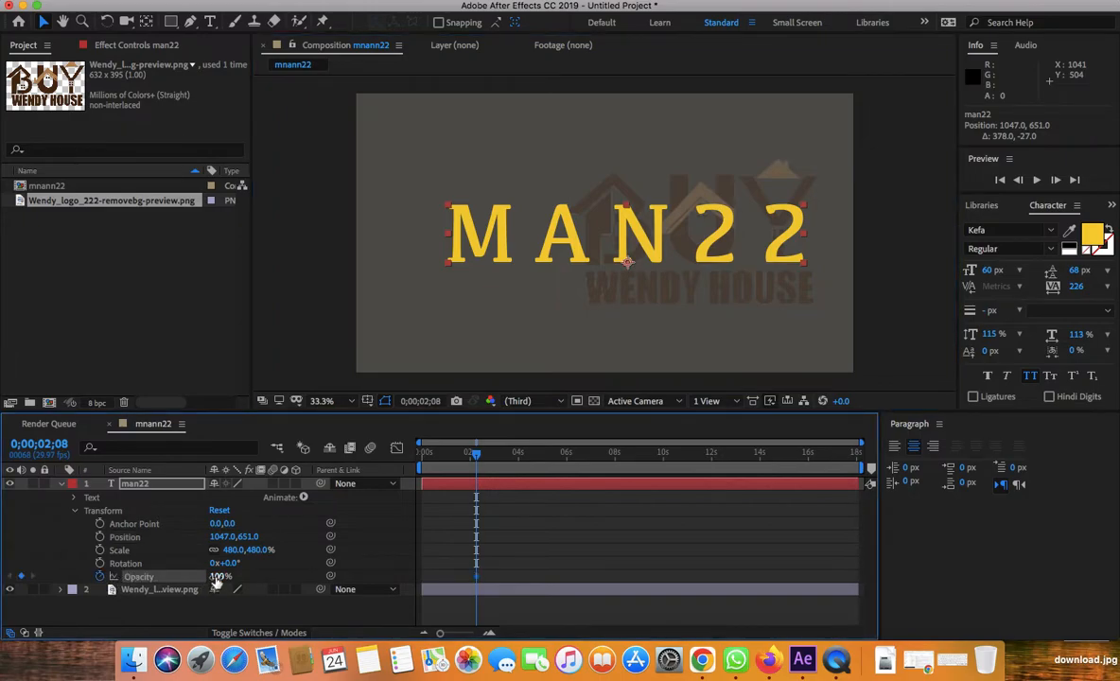
pyautogui.click(220, 576)
pyautogui.write('0')
pyautogui.press('Return')
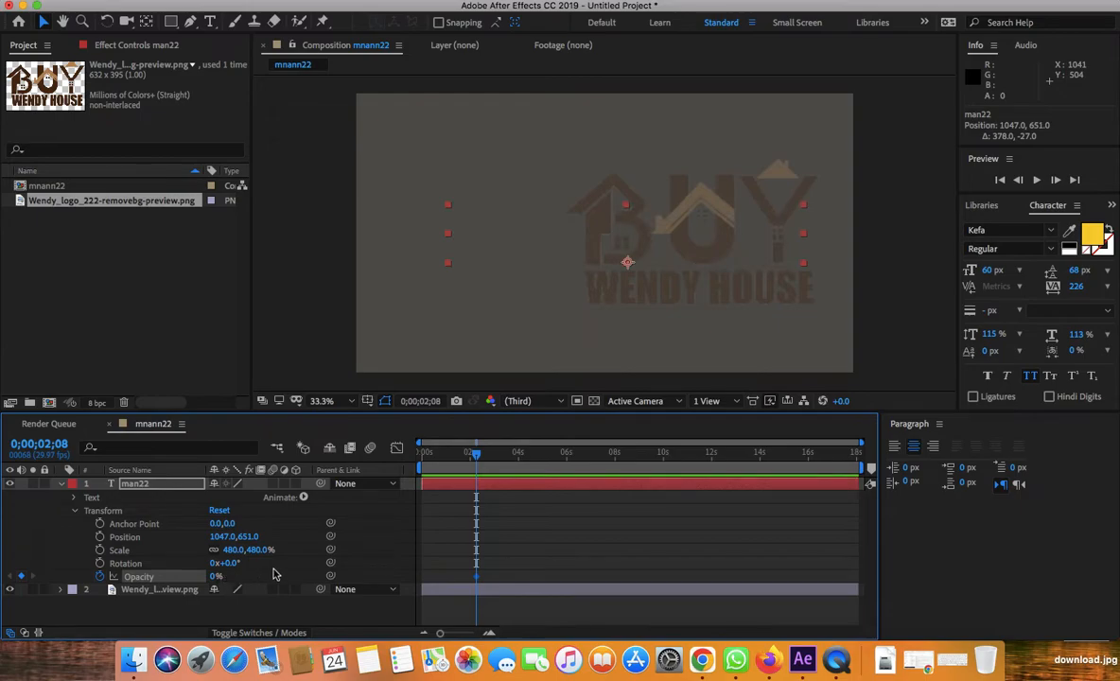
pyautogui.click(480, 455)
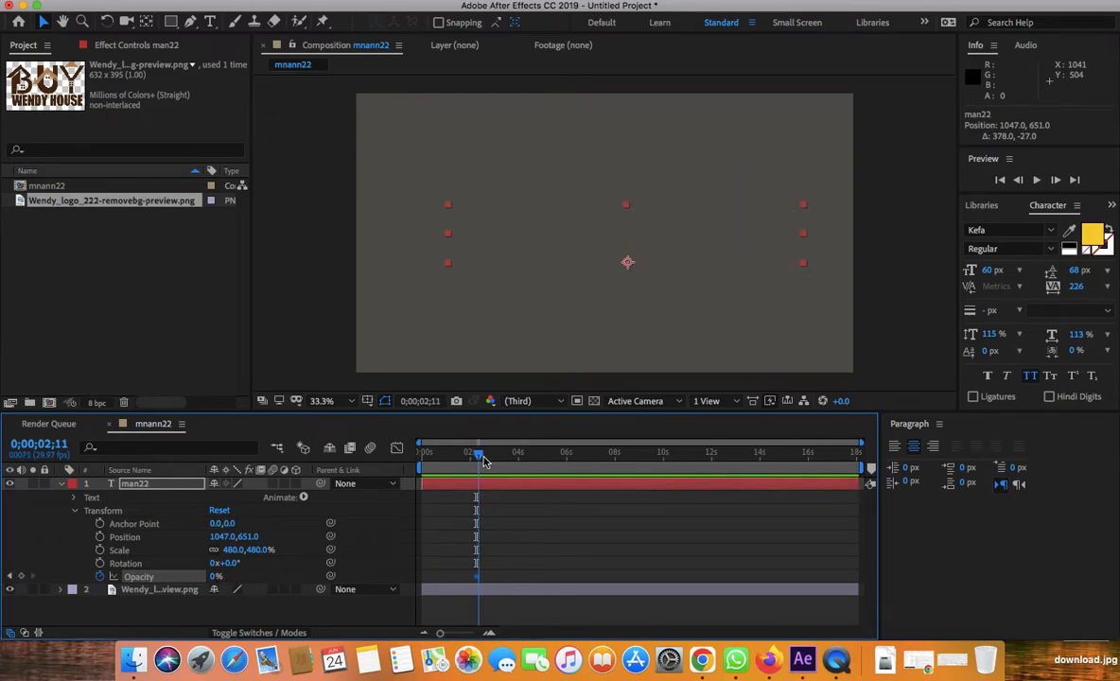
pyautogui.click(214, 576)
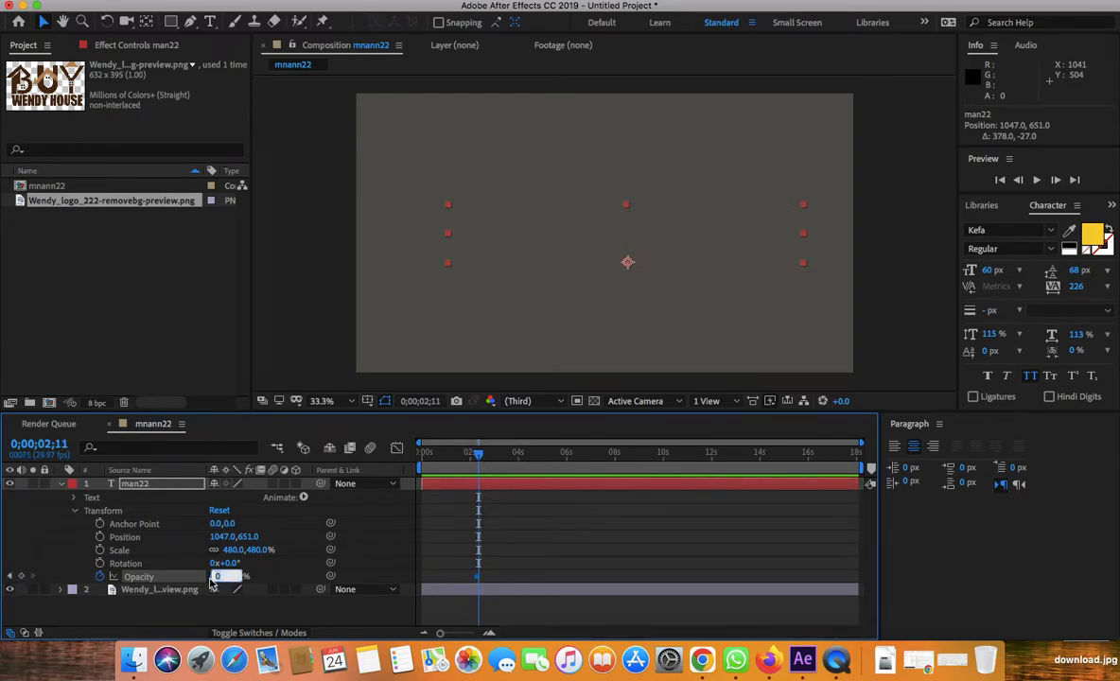
pyautogui.write('100')
pyautogui.press('Return')
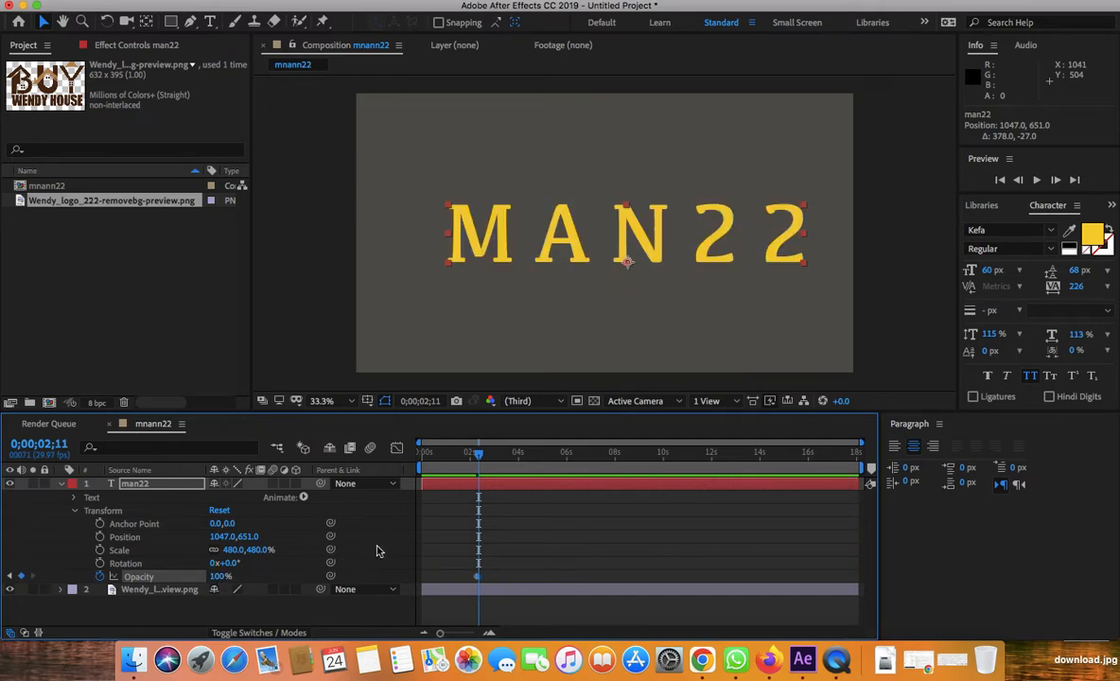
# - Preview the composition from its start to check the man22 text's fade-in
pyautogui.moveTo(478, 458); pyautogui.dragTo(402, 462)
pyautogui.press('space')
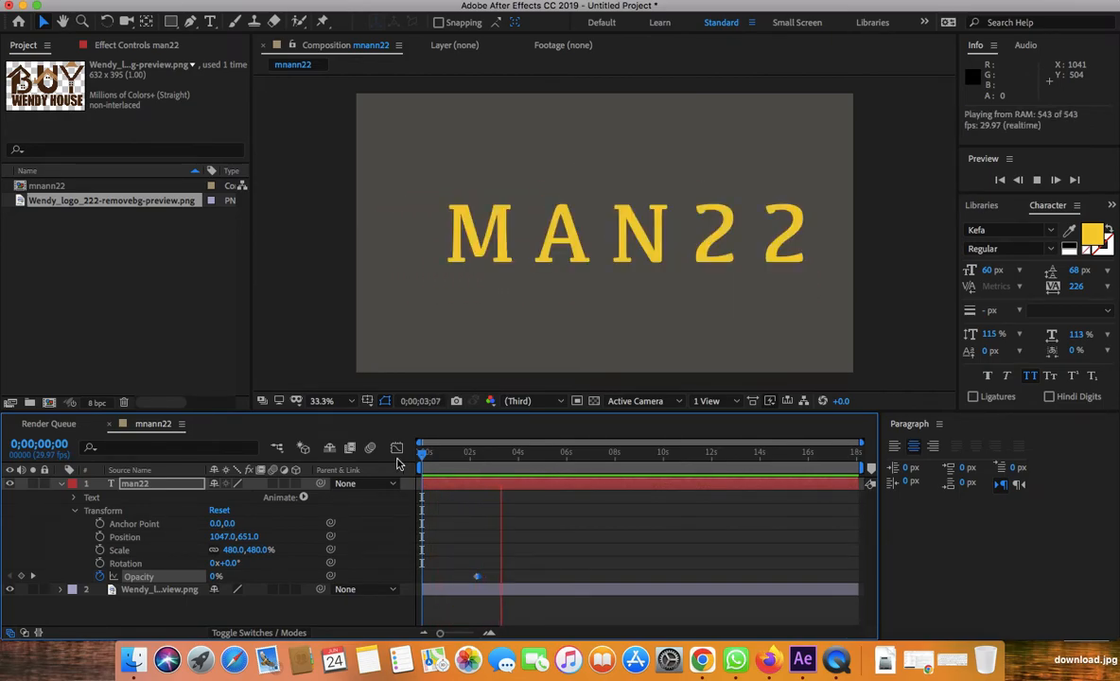
pyautogui.press('space')
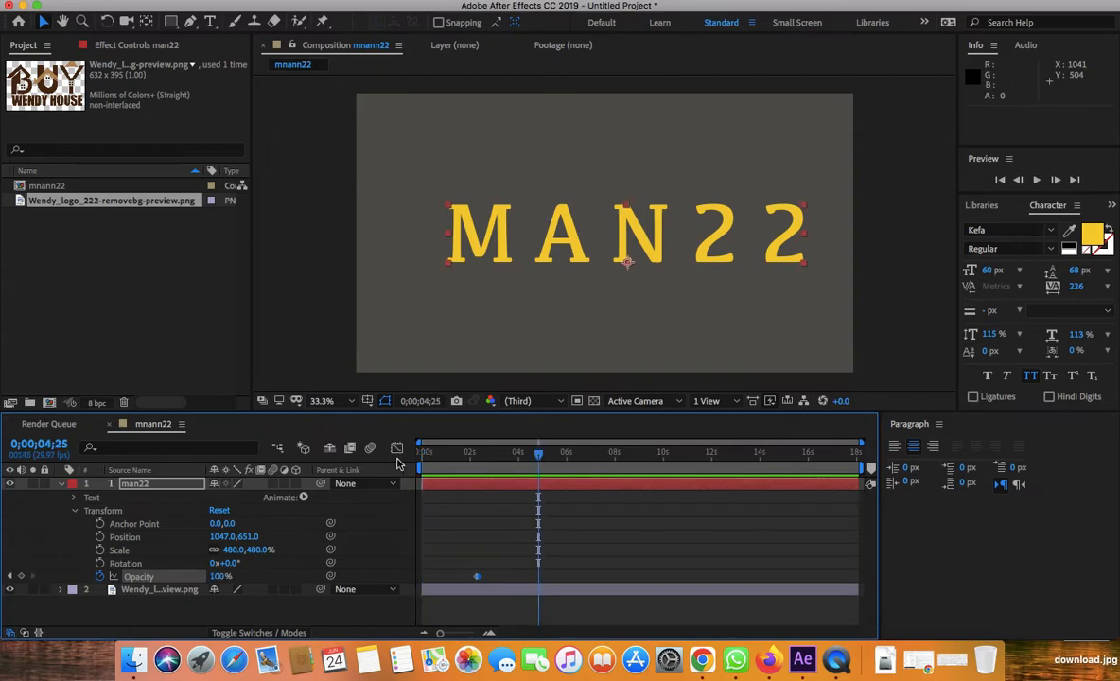
# - Fade out the man22 text by keyframing its current Opacity at 0;00;04;01 and 0% at 0;00;04;03
pyautogui.moveTo(537, 454); pyautogui.dragTo(519, 464)
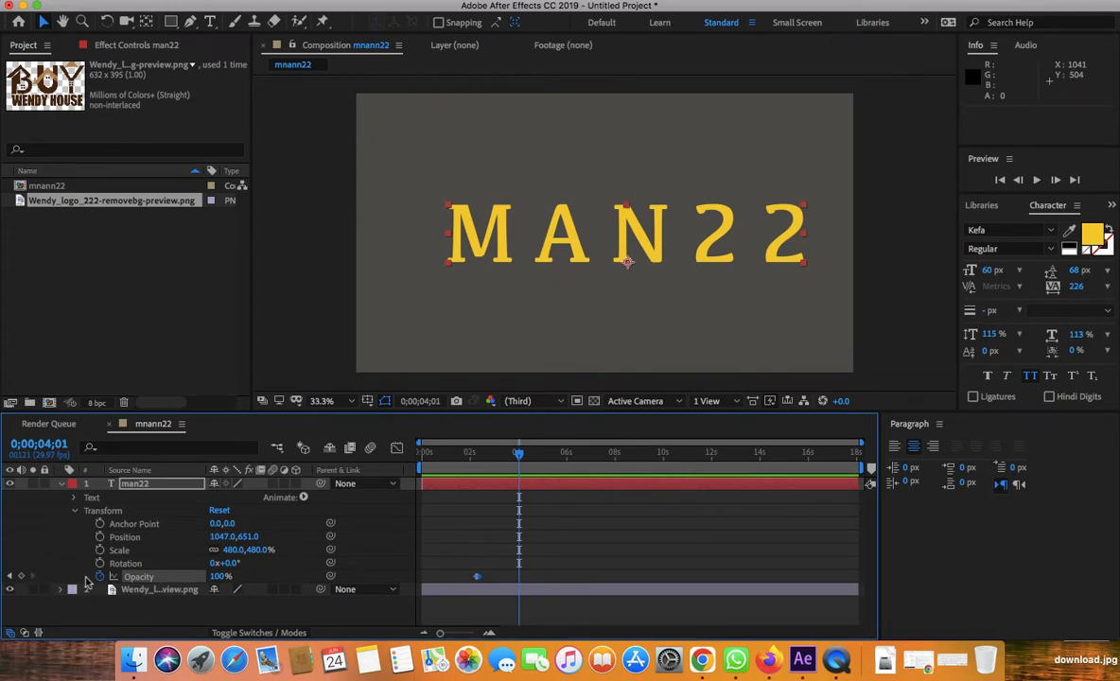
pyautogui.click(20, 577)
pyautogui.moveTo(519, 460); pyautogui.dragTo(521, 460)
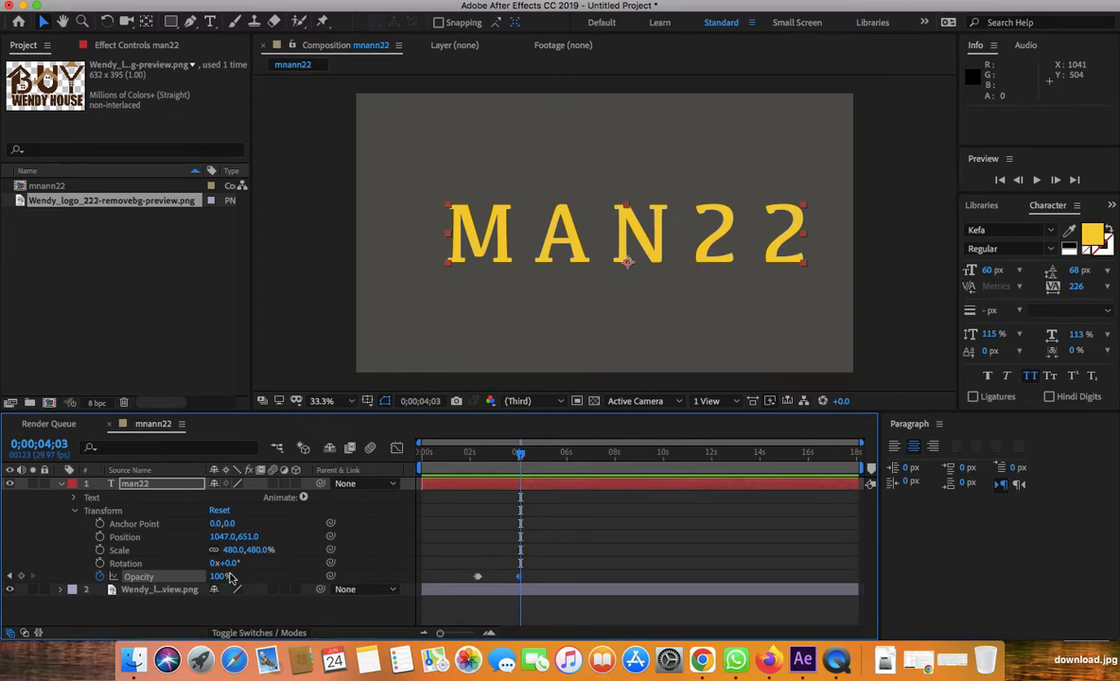
pyautogui.click(222, 576)
pyautogui.write('0')
pyautogui.press('Return')
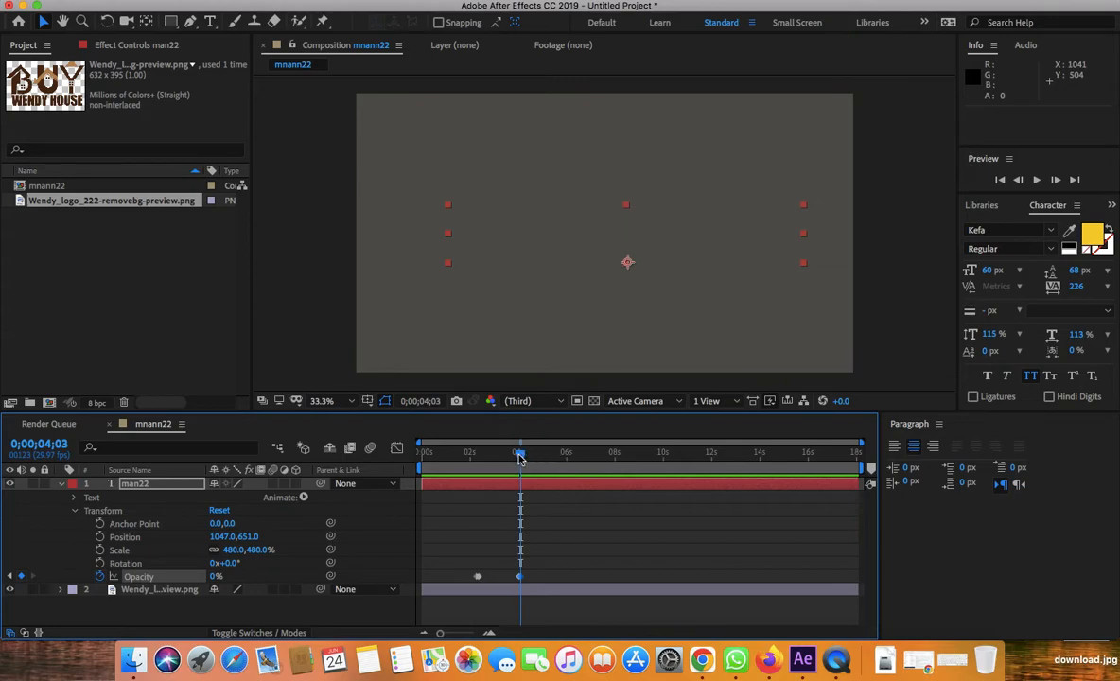
# - Play the composition again from the beginning to check the man22 text's fade-out
pyautogui.press('Home')
pyautogui.press('space')
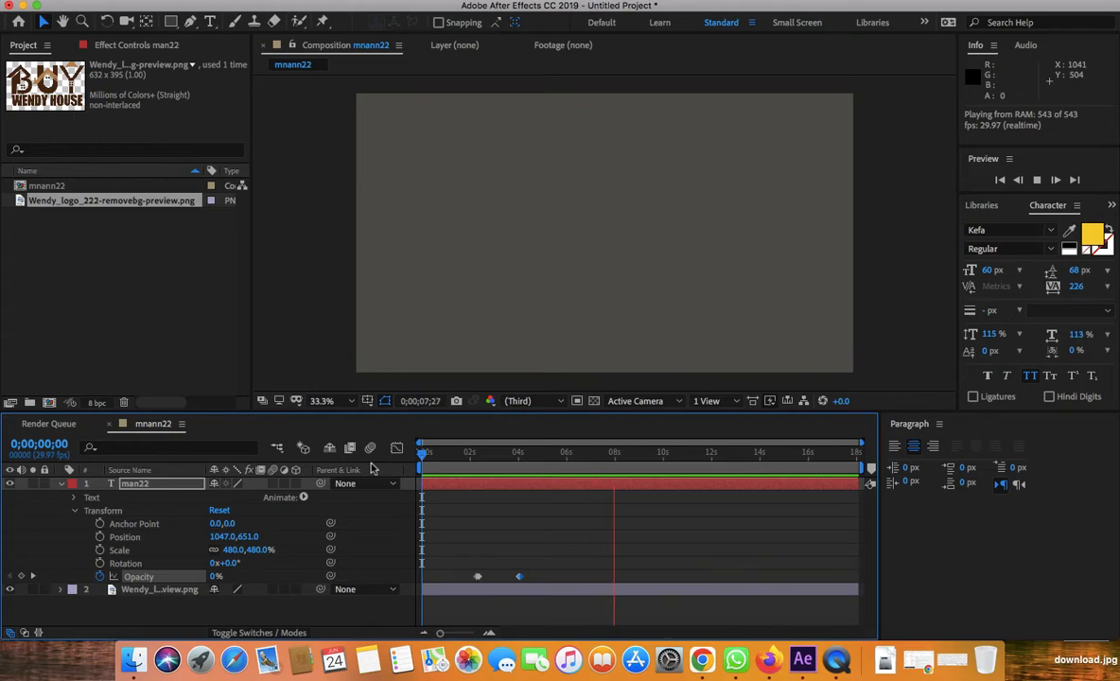
pyautogui.press('space')
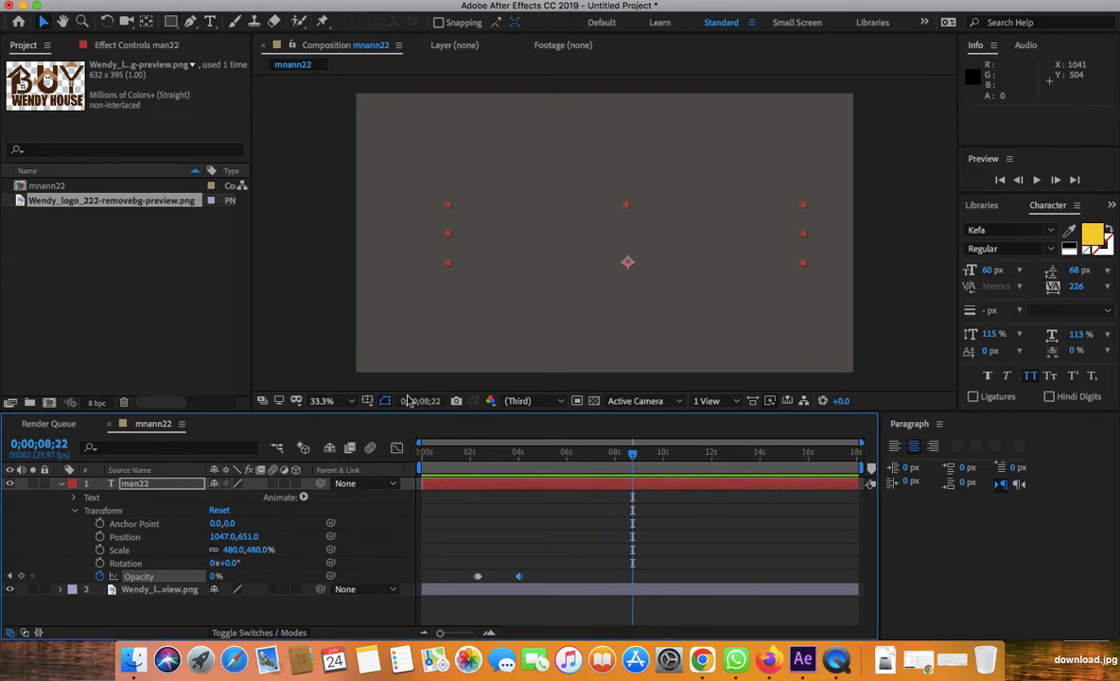
# - Add the mnann22 composition to the Render Queue for export
pyautogui.click(149, 3)
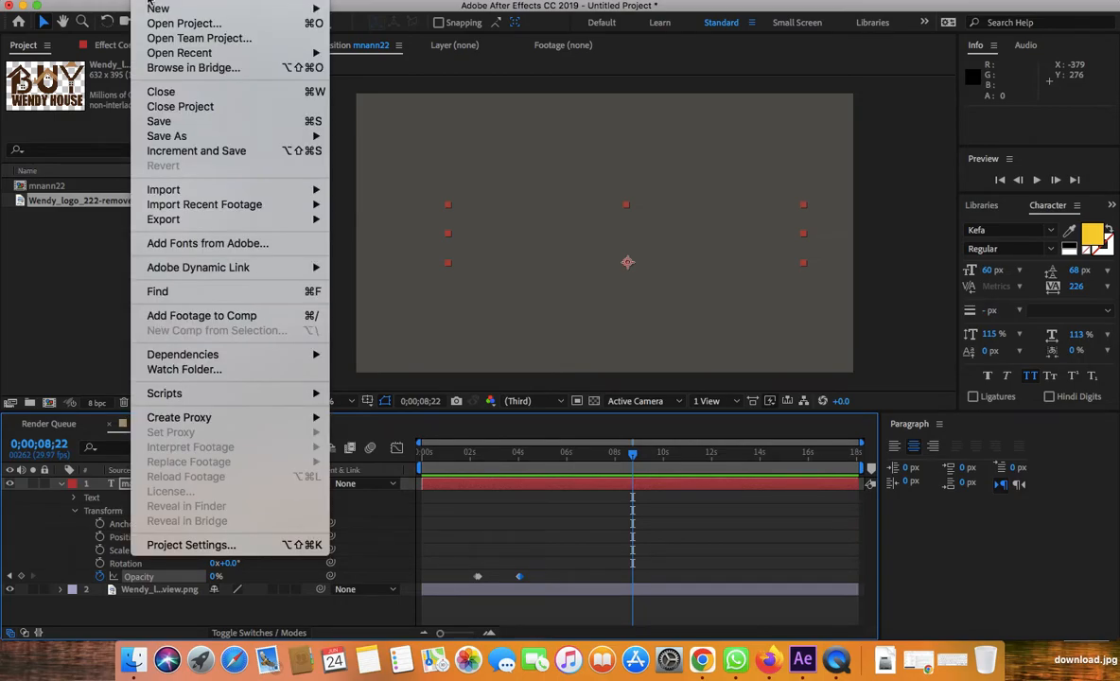
pyautogui.moveTo(155, 141)
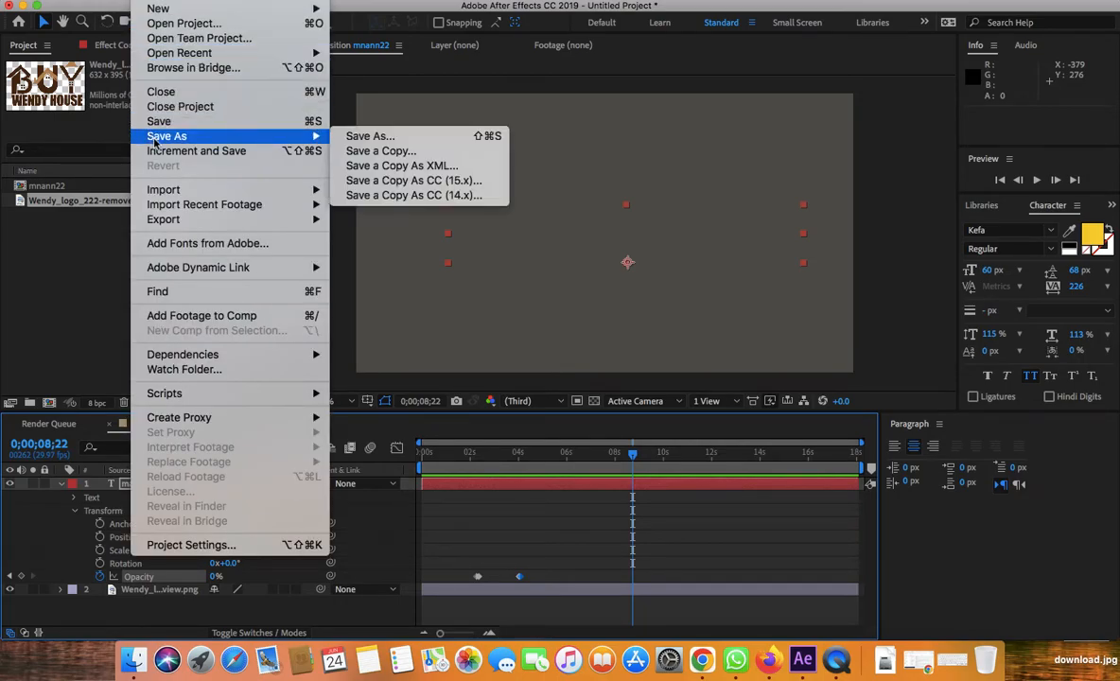
pyautogui.moveTo(180, 218)
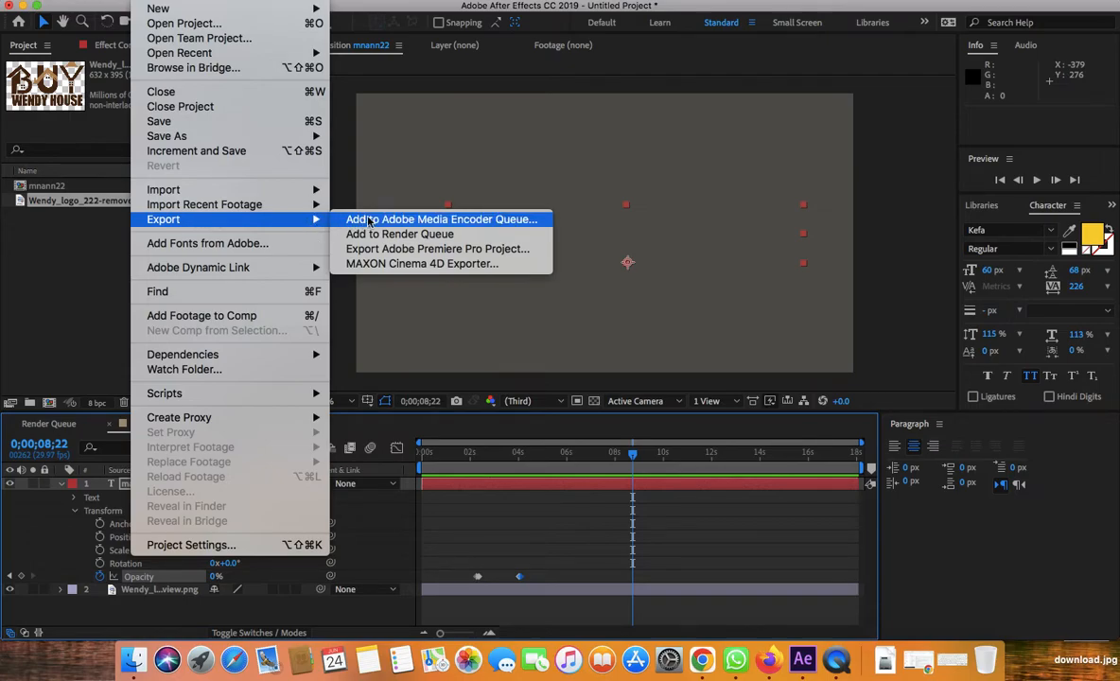
pyautogui.click(390, 235)
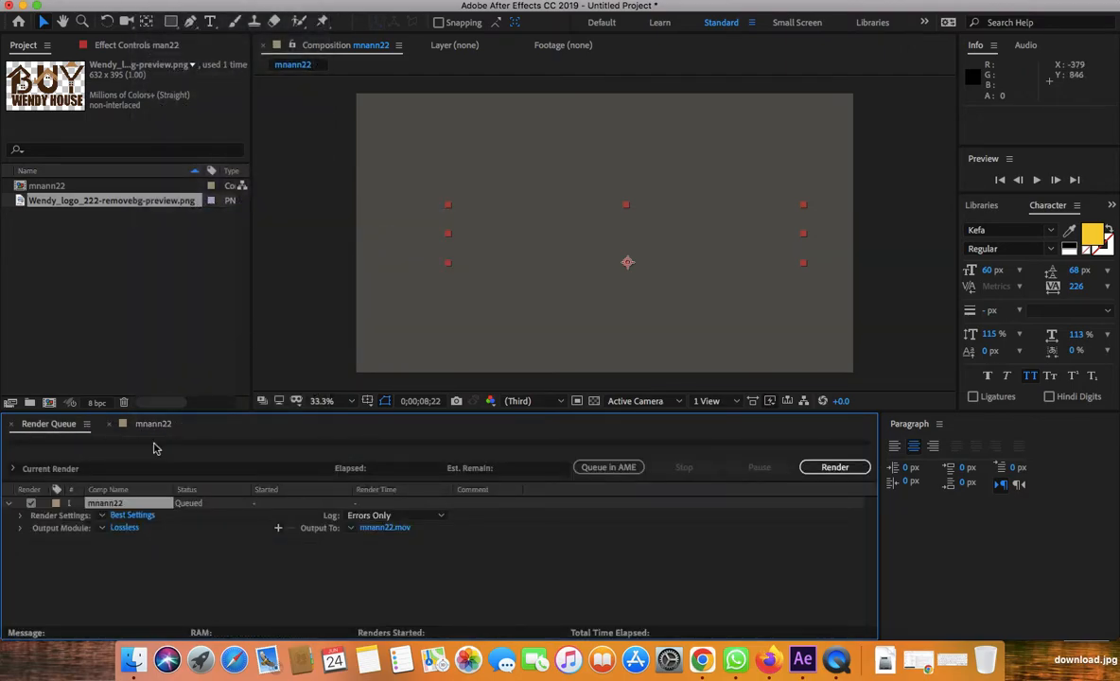
# - Set the queued mnann22 render's output to mnann22.mov on the Desktop in QuickTime format
pyautogui.click(152, 424)
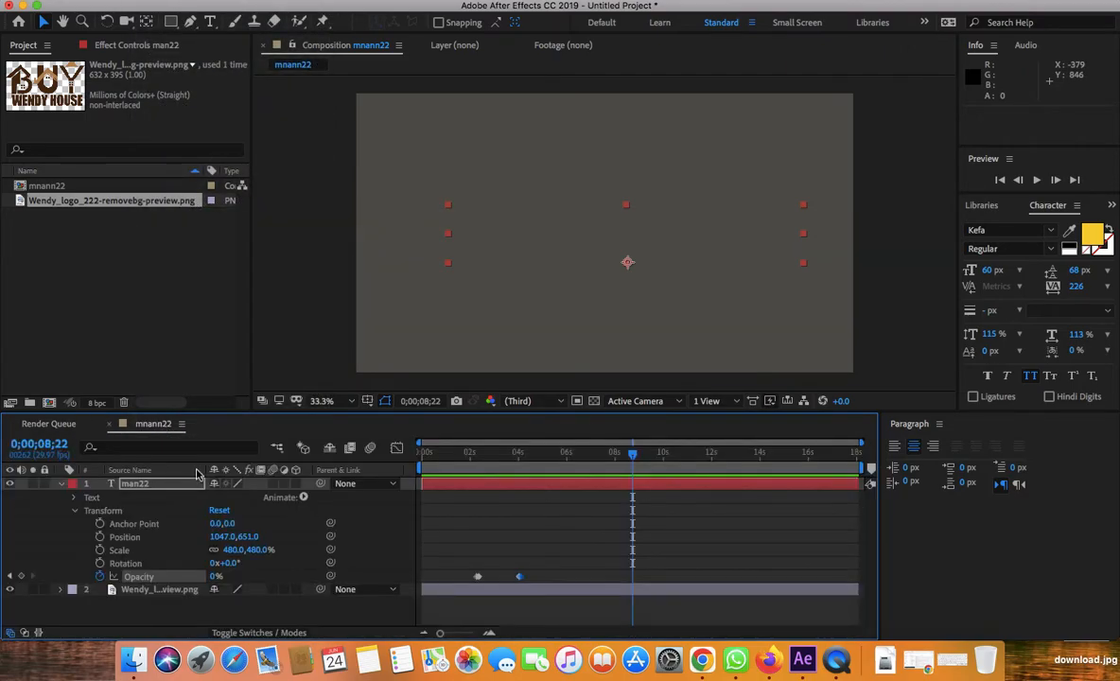
pyautogui.click(84, 428)
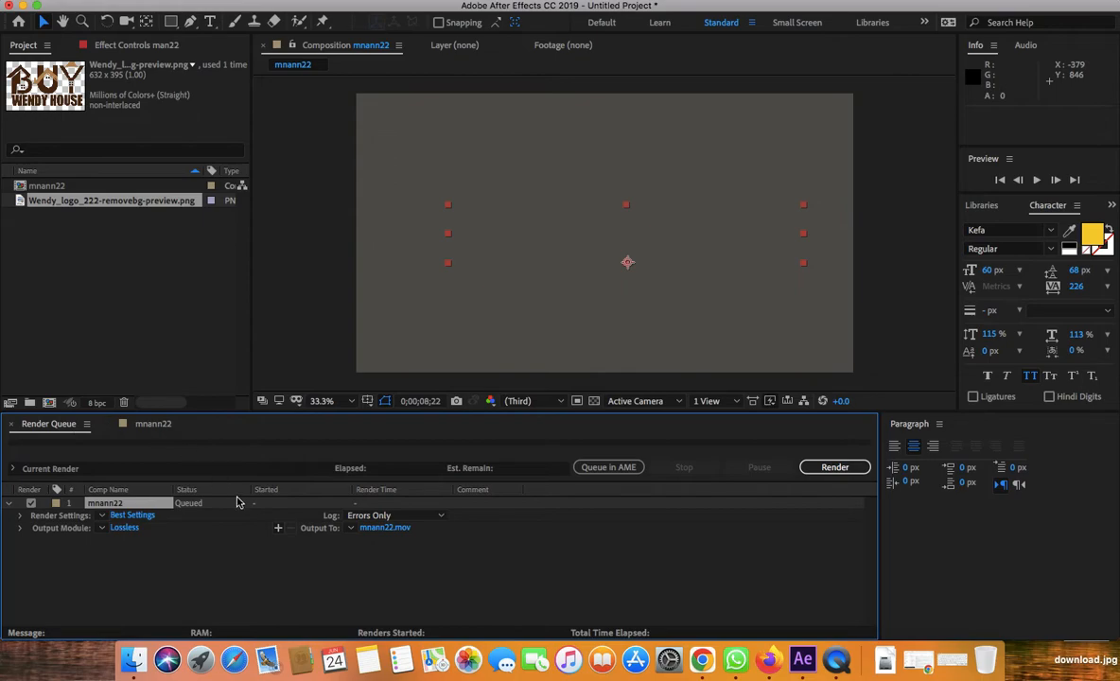
pyautogui.click(385, 528)
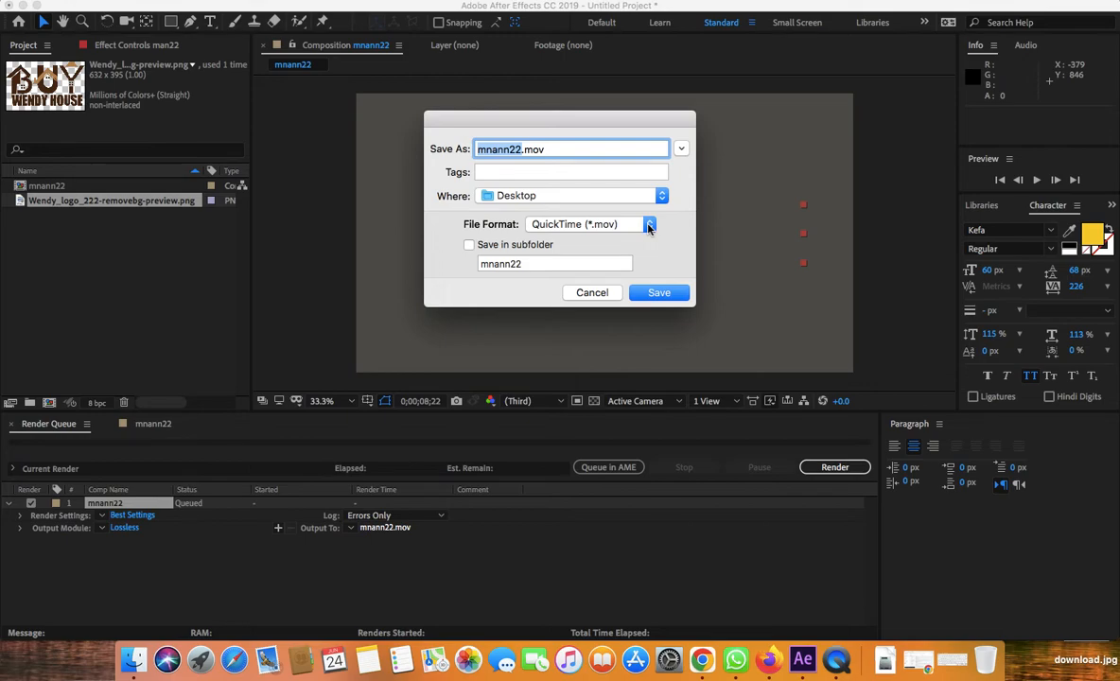
pyautogui.click(665, 292)
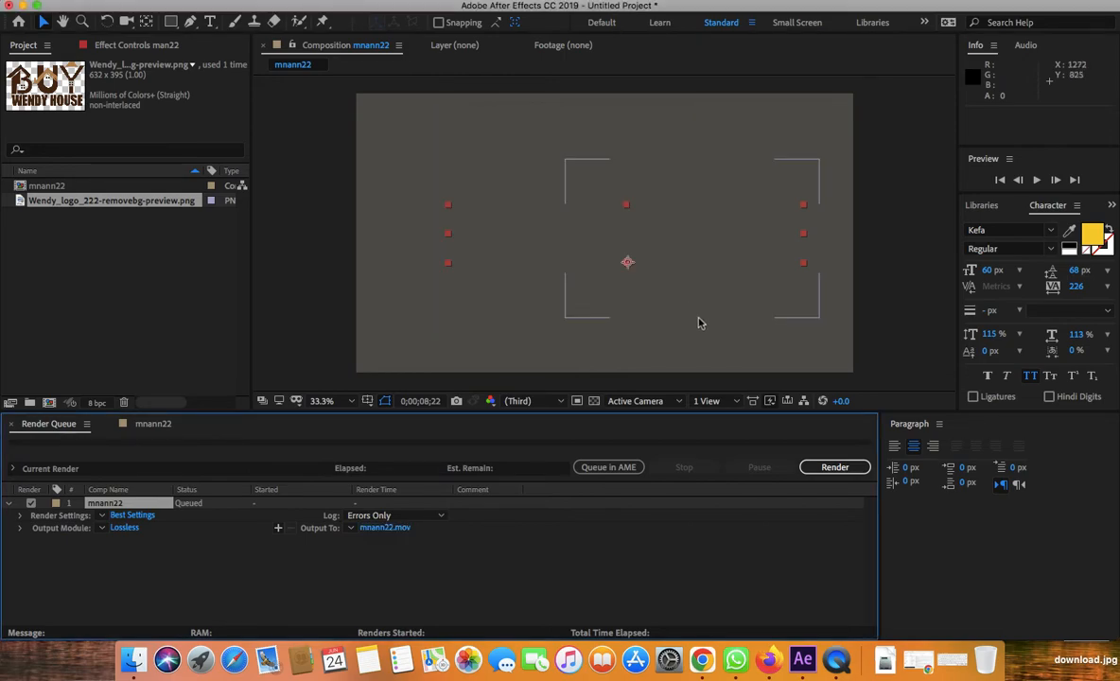